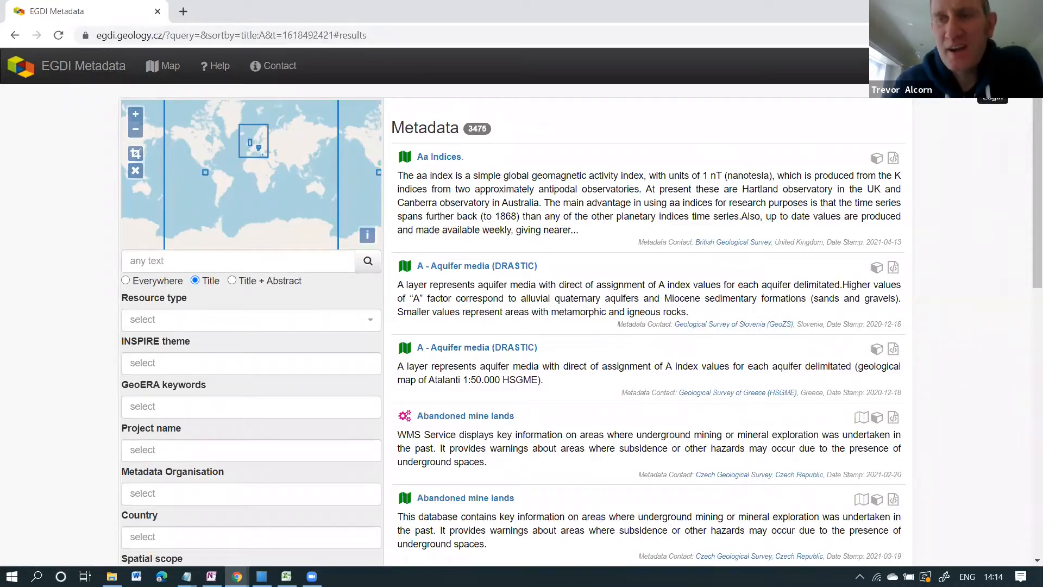
Open the EGDI Metadata sign-in page so the browser autofills the login name and password.
click(992, 97)
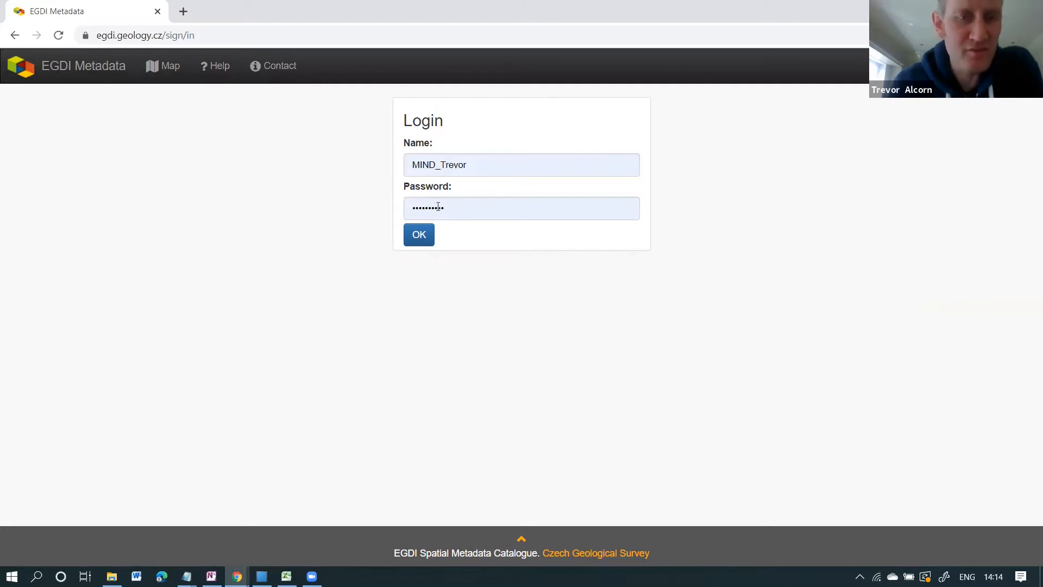
Sign in with the autofilled credentials and start a new metadata record.
click(419, 239)
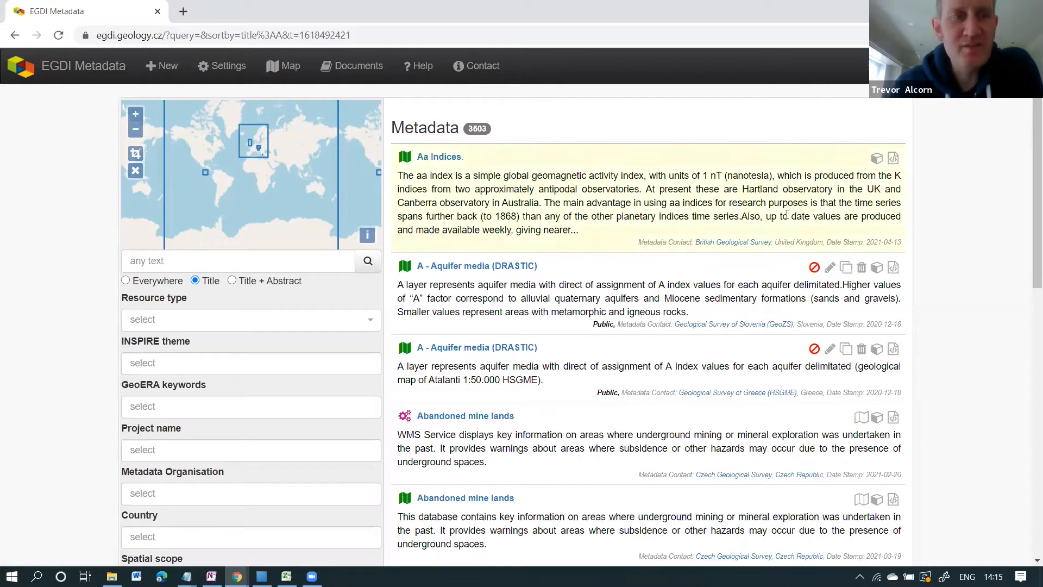
click(168, 68)
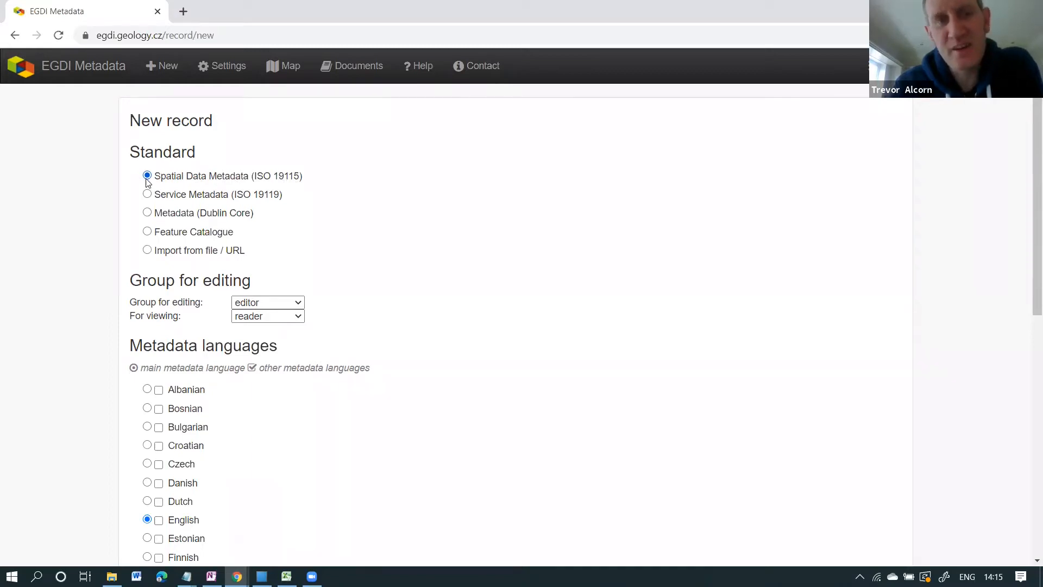
Scroll through the new-record form, keeping Spatial Data Metadata (ISO 19115) and English as main language.
scroll(409, 250, down, 1)
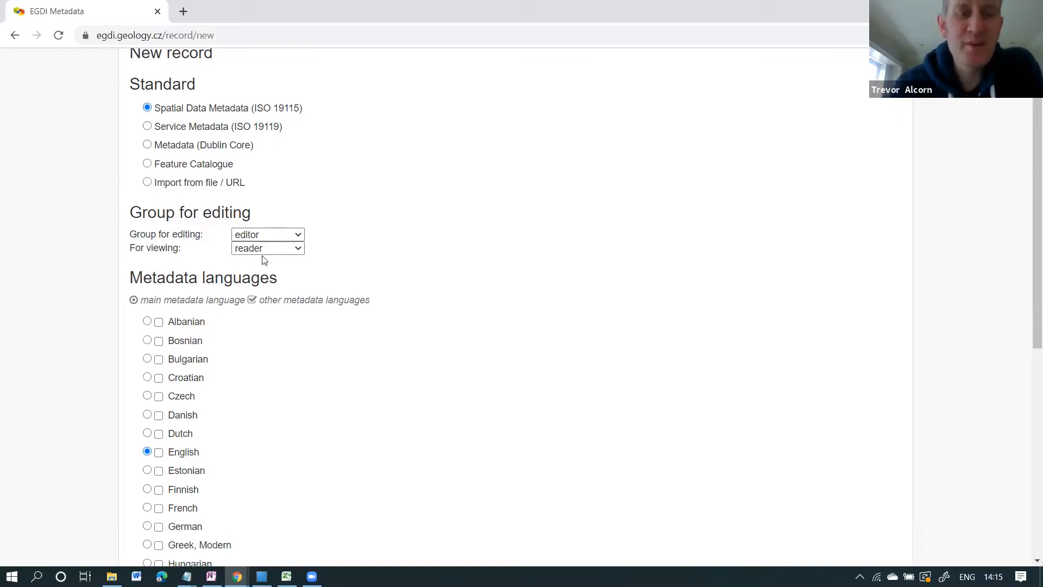
scroll(442, 302, down, 2)
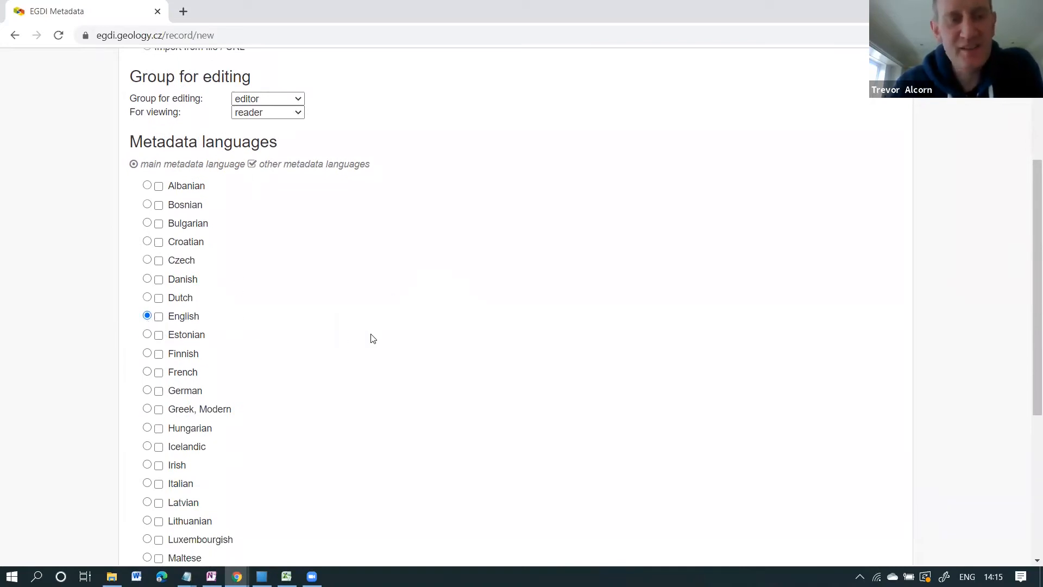
scroll(372, 338, down, 5)
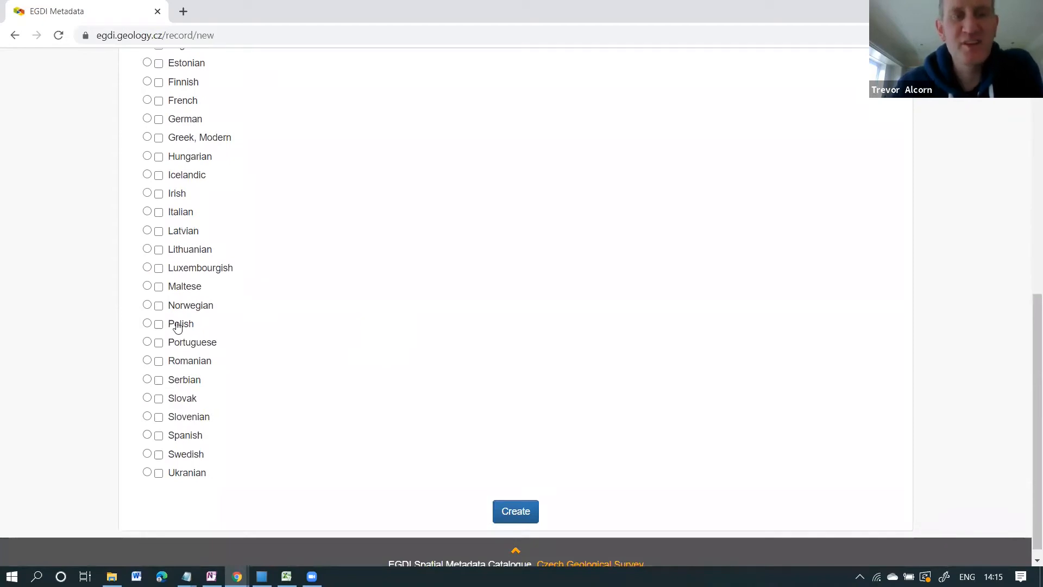
scroll(247, 298, up, 6)
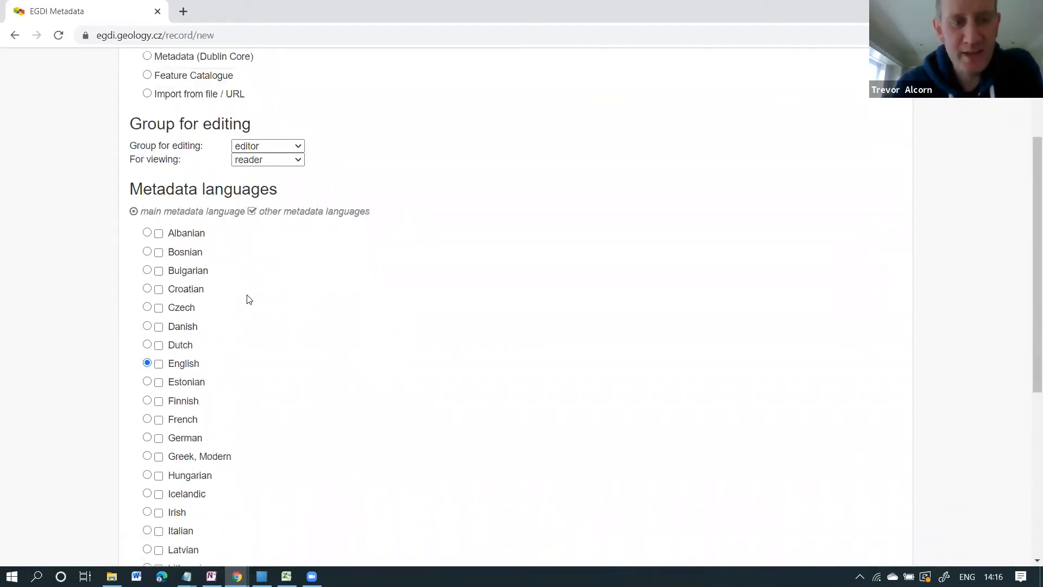
scroll(247, 299, down, 3)
scroll(271, 370, down, 3)
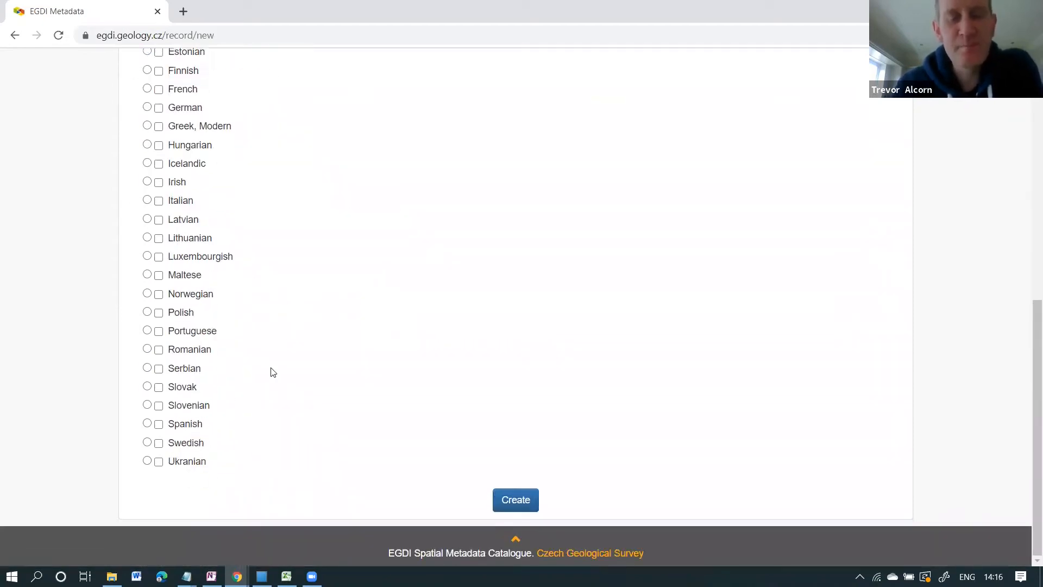
Create the blank ISO 19115 record and jump to its Resource title element.
click(514, 500)
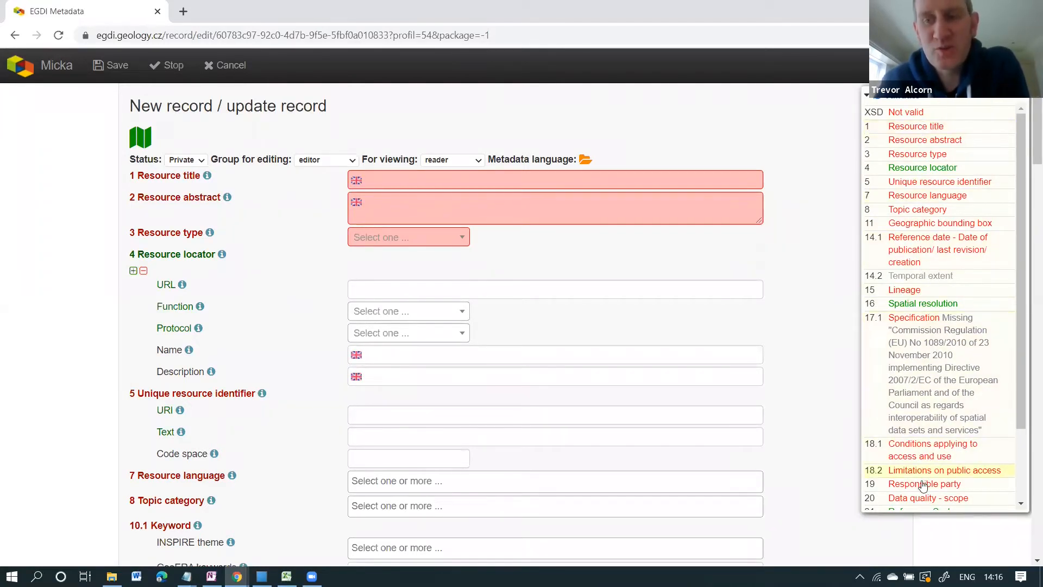
click(1027, 478)
scroll(1015, 258, up, 3)
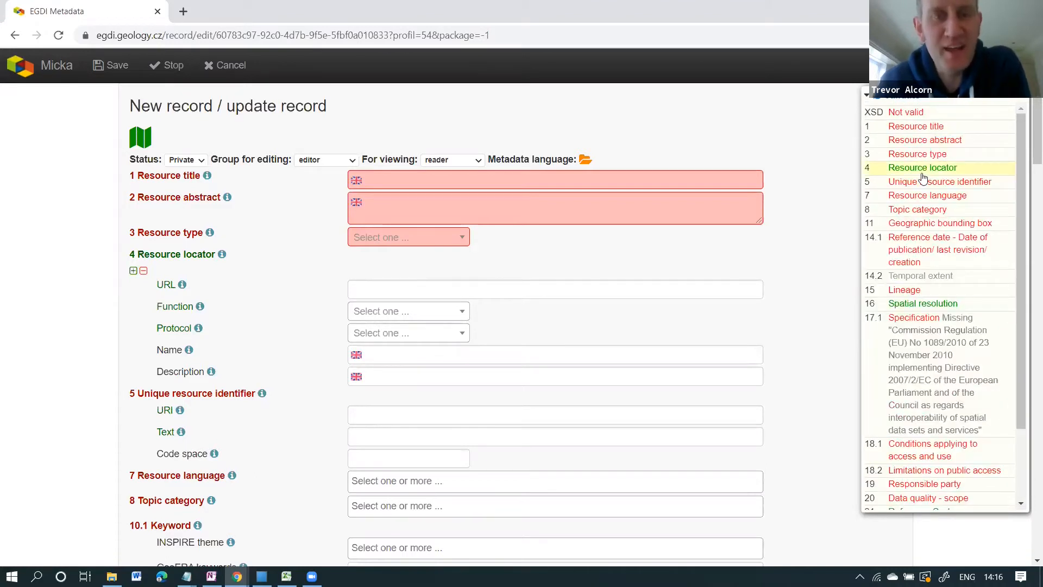
click(916, 126)
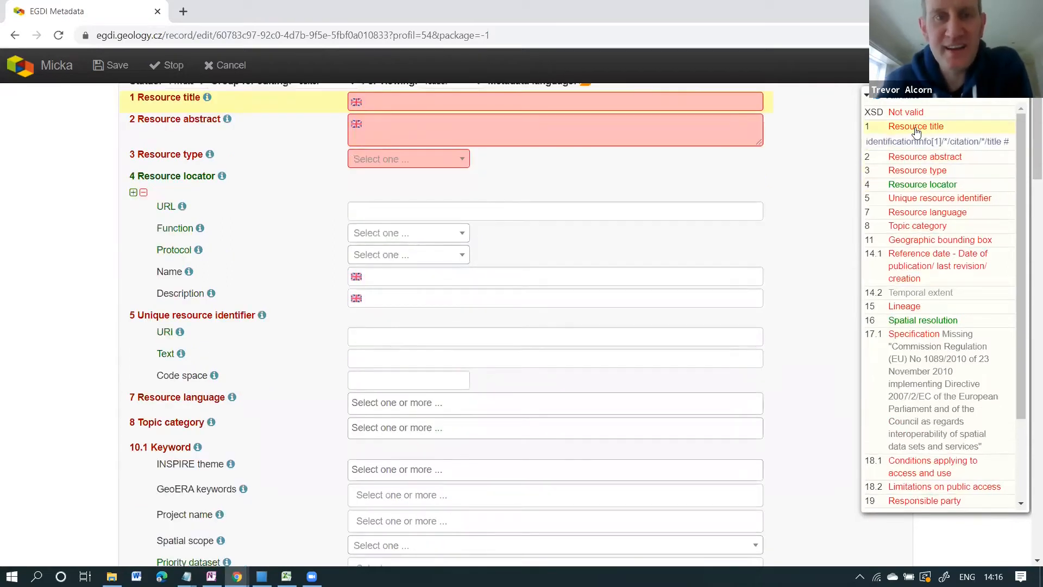
Set the Resource title to 'MINDeSEA Test Dataset WP3'.
click(396, 103)
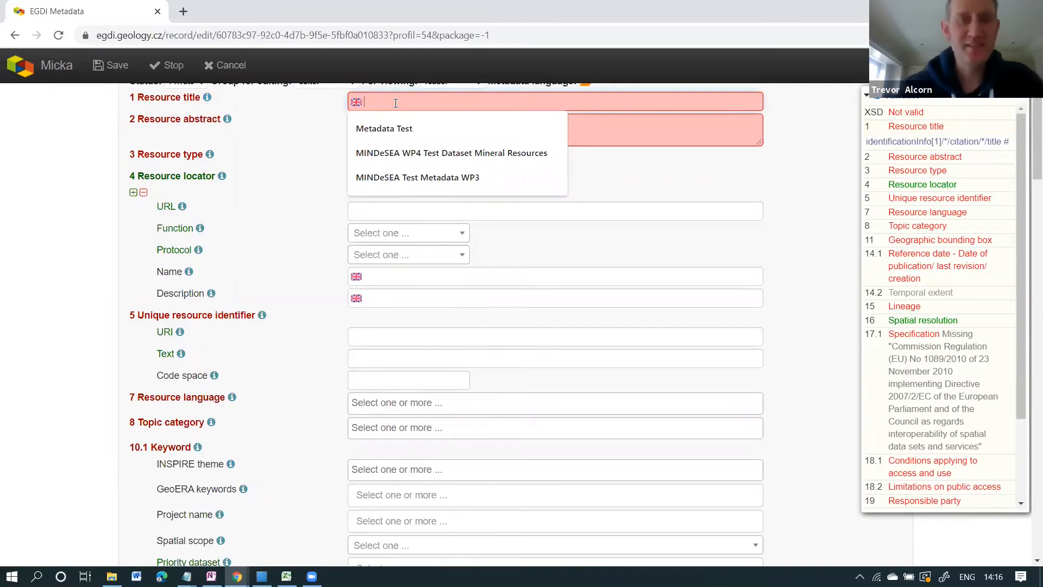
click(389, 178)
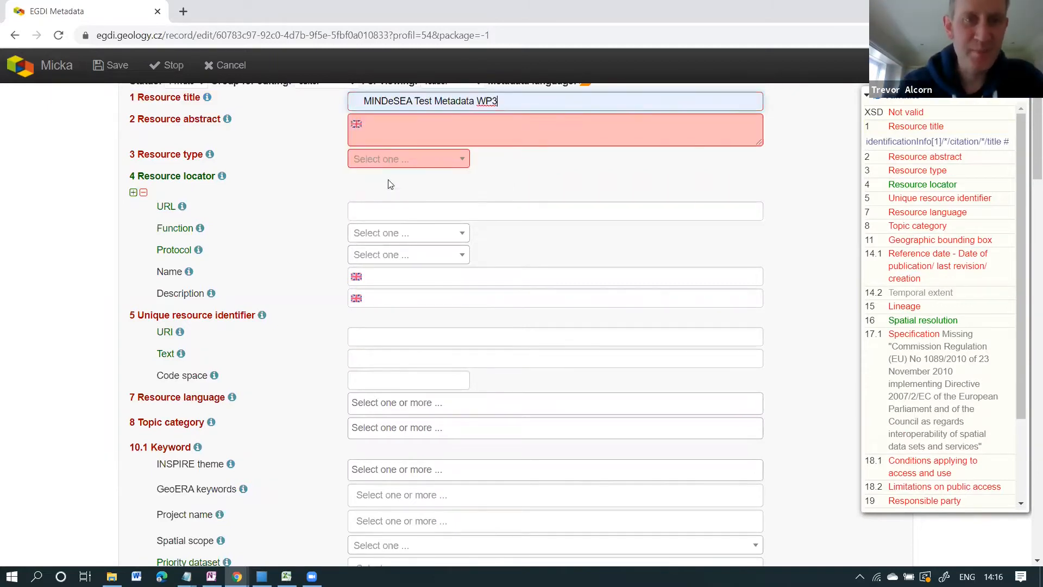
click(433, 100)
key(Delete)
key(Delete)
key(Delete)
key(Delete)
key(Delete)
key(Delete)
key(Delete)
key(Delete)
text(Dadtase)
key(BackSpace)
key(BackSpace)
key(BackSpace)
key(BackSpace)
key(BackSpace)
text(taset)
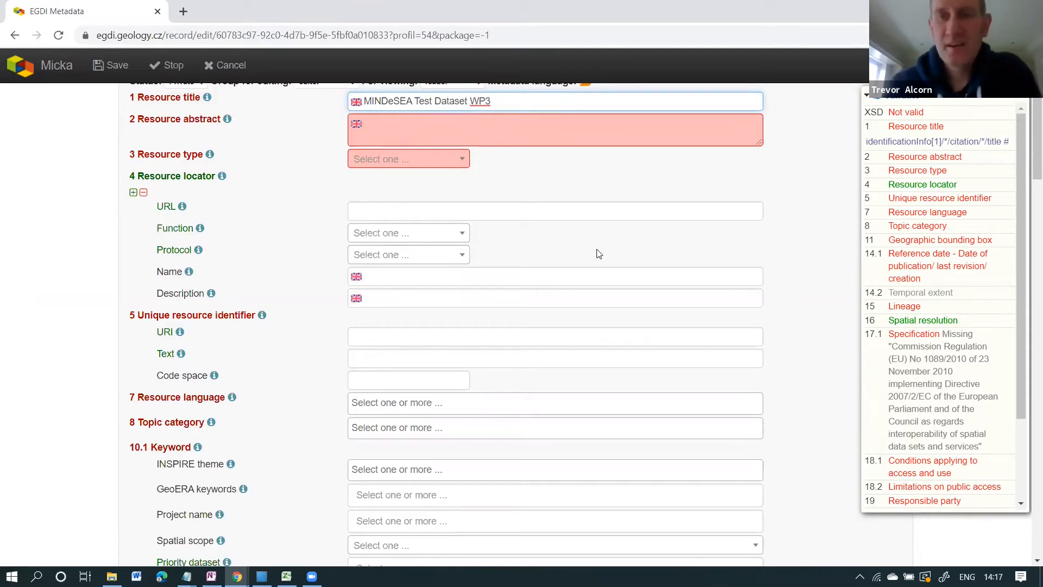
Write the Resource abstract 'This is a summary description of your dataset'.
click(910, 157)
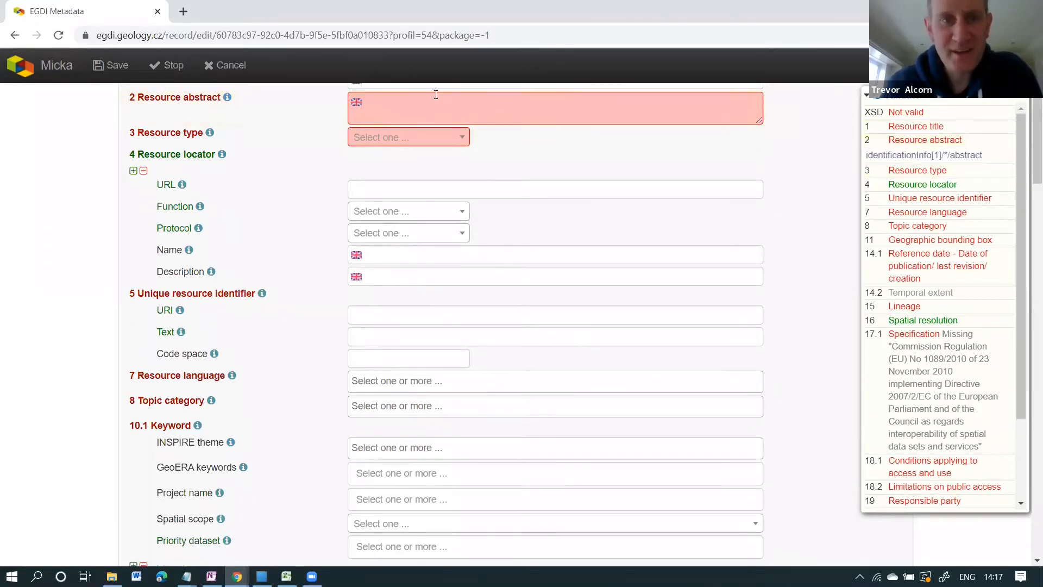
click(413, 104)
text(Thi)
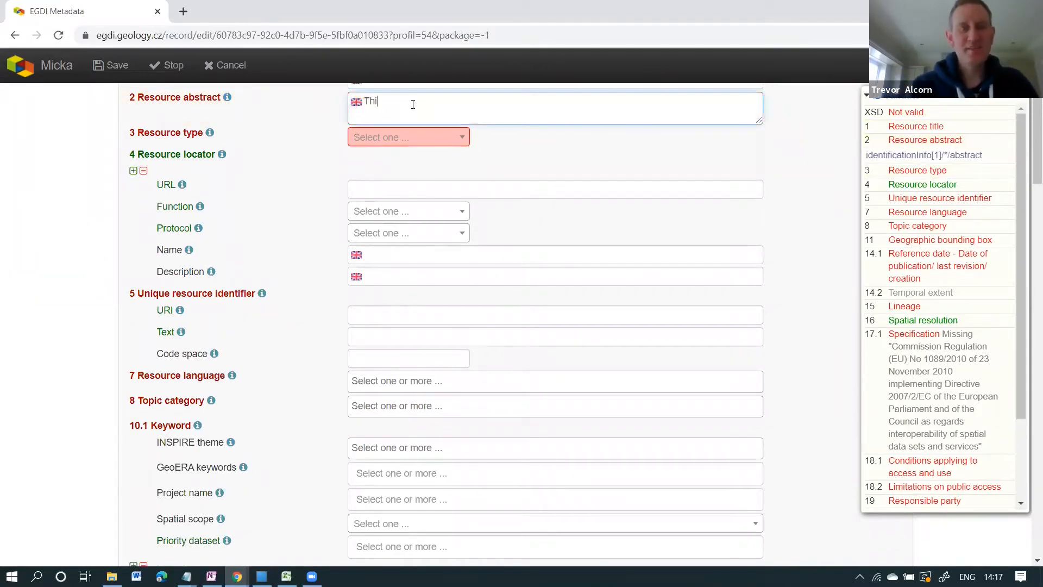
text(s is a summary)
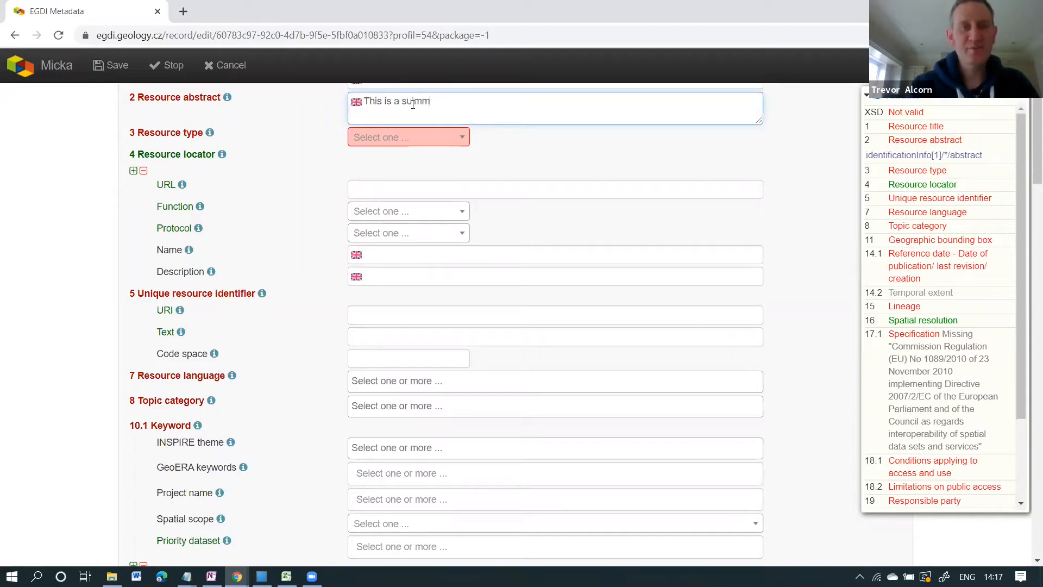
key(BackSpace)
key(BackSpace)
key(BackSpace)
key(BackSpace)
key(BackSpace)
text(mmary d)
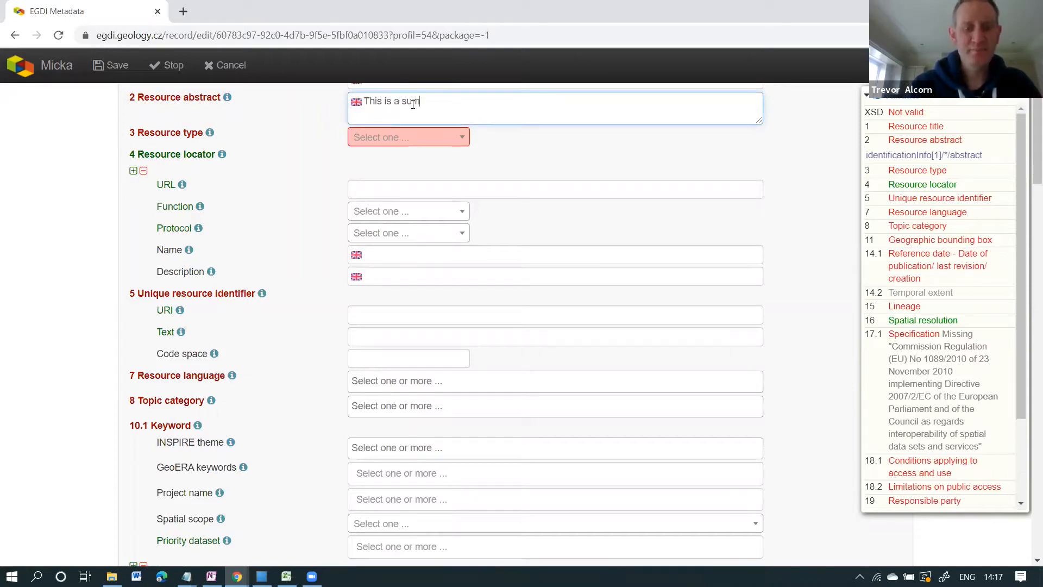
text(esc)
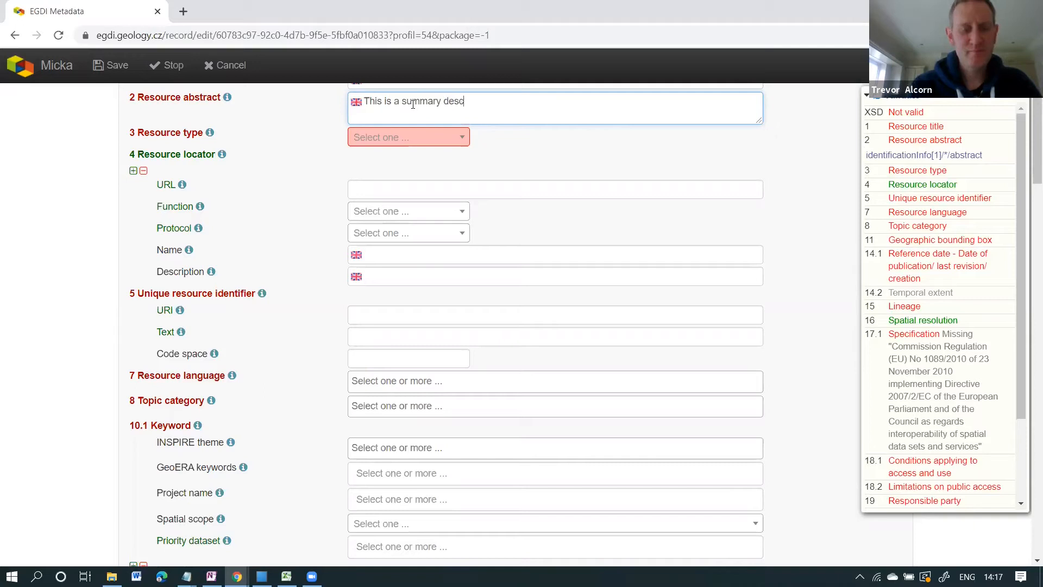
text(ription of your datras)
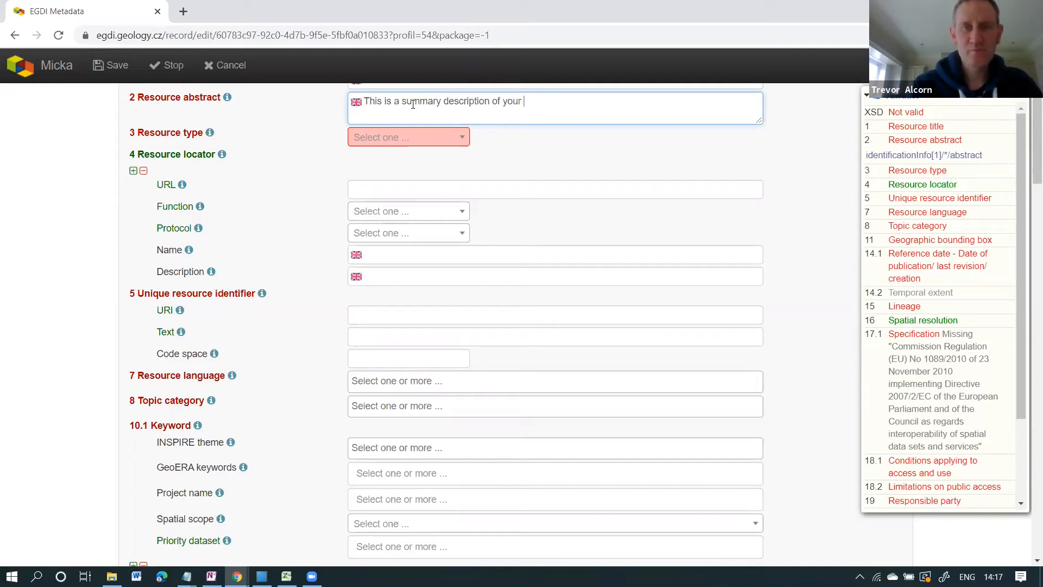
key(BackSpace)
key(BackSpace)
key(BackSpace)
text(set)
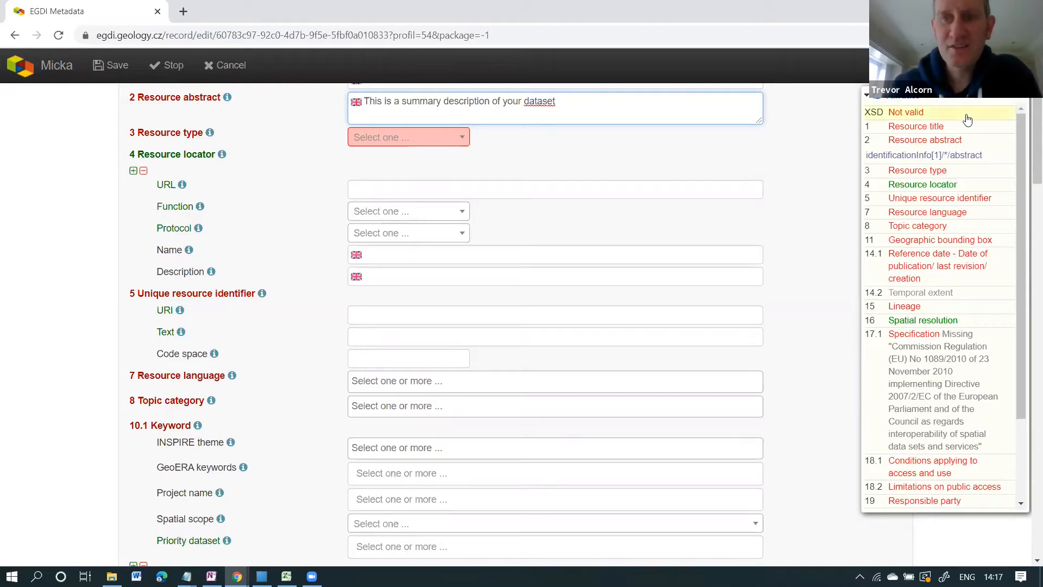
Save the record, then look up the Unique resource identifier example in the OneNote notes.
click(900, 96)
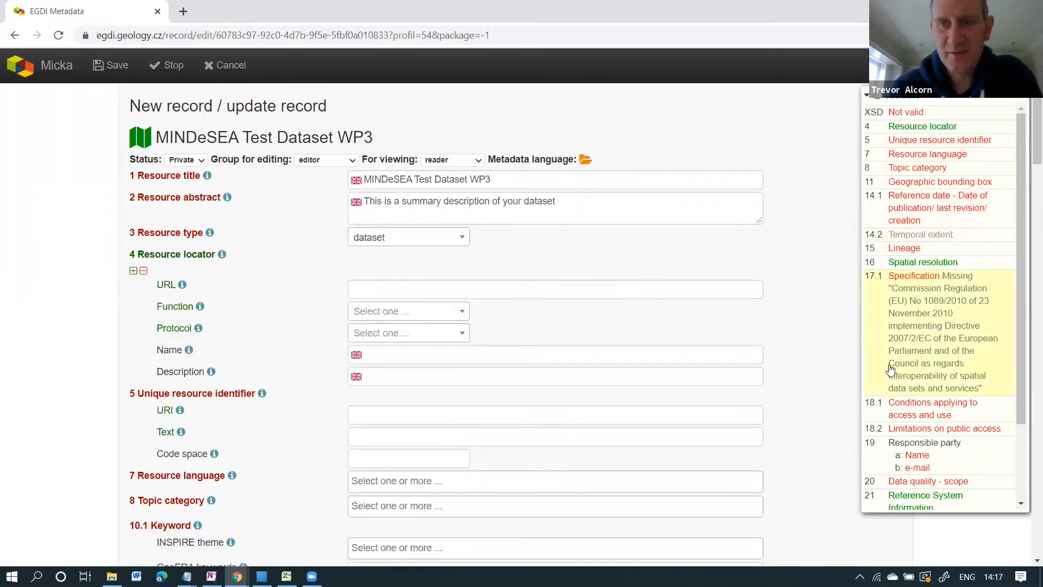
click(916, 141)
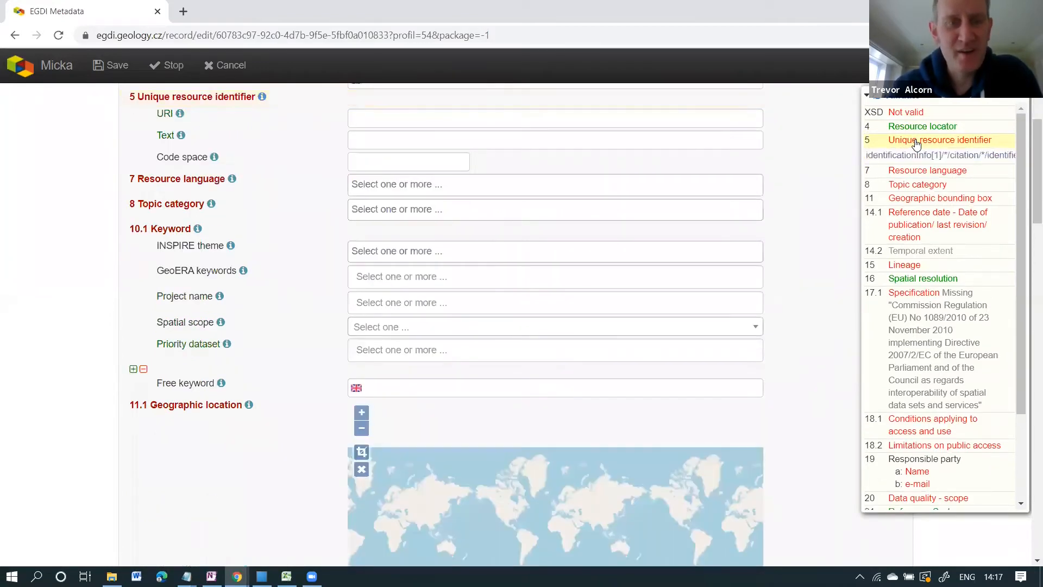
click(212, 576)
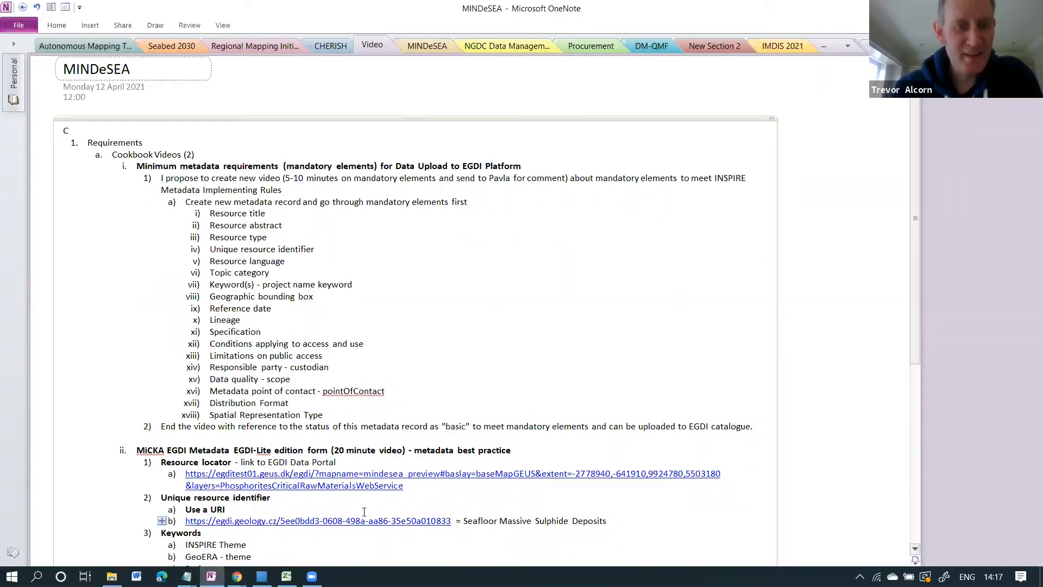
Select the example egdi.geology.cz record URL under Unique resource identifier in the MINDeSEA notes.
drag(451, 520, 185, 522)
key(ctrl+c)
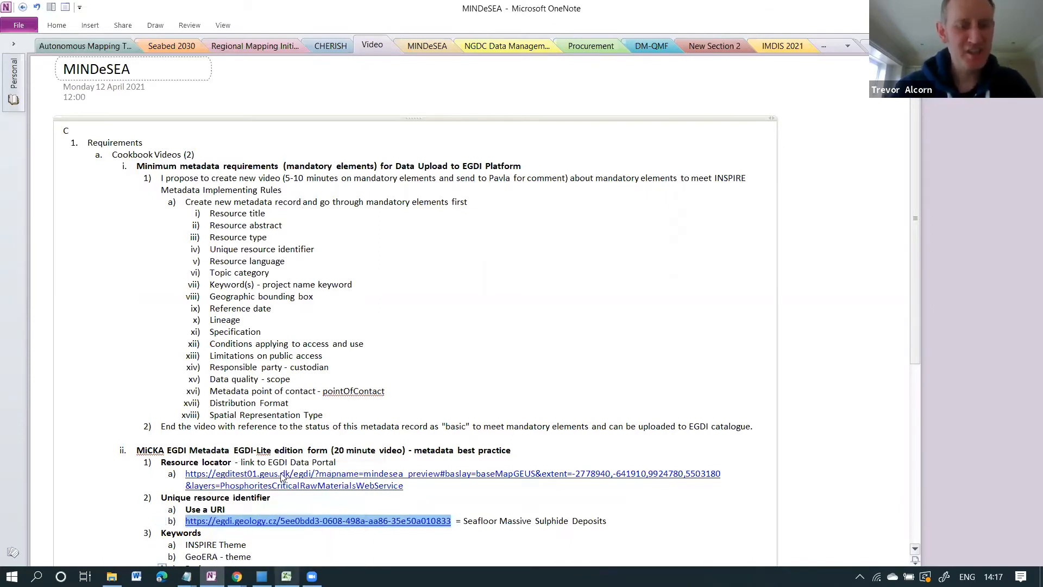
mouse_move(237, 576)
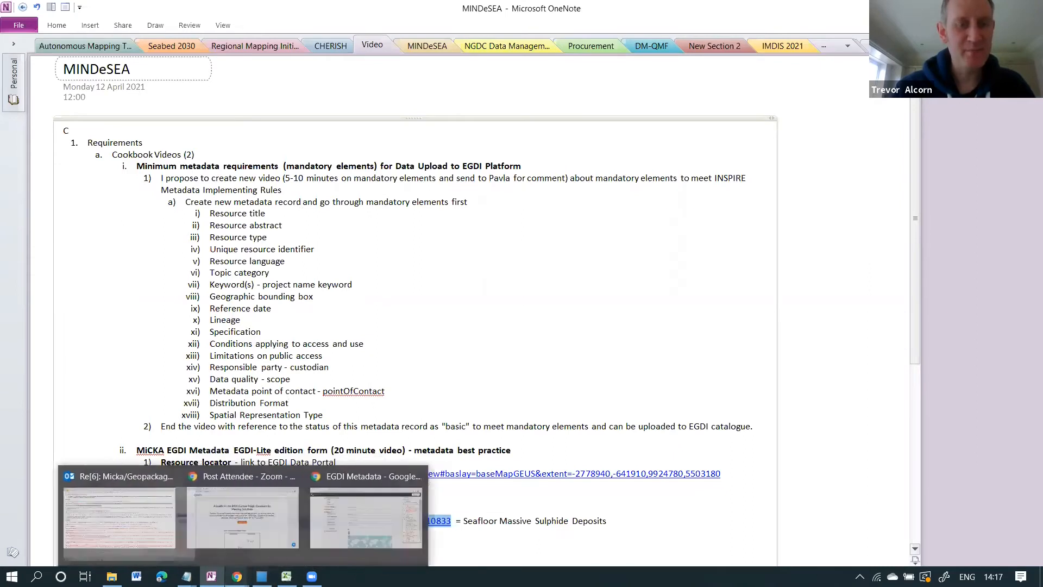
Fill the identifier with the pasted egdi.geology.cz URI, text 'Seafloor Massive Sulphide Deposits', code space MICKA.
click(375, 497)
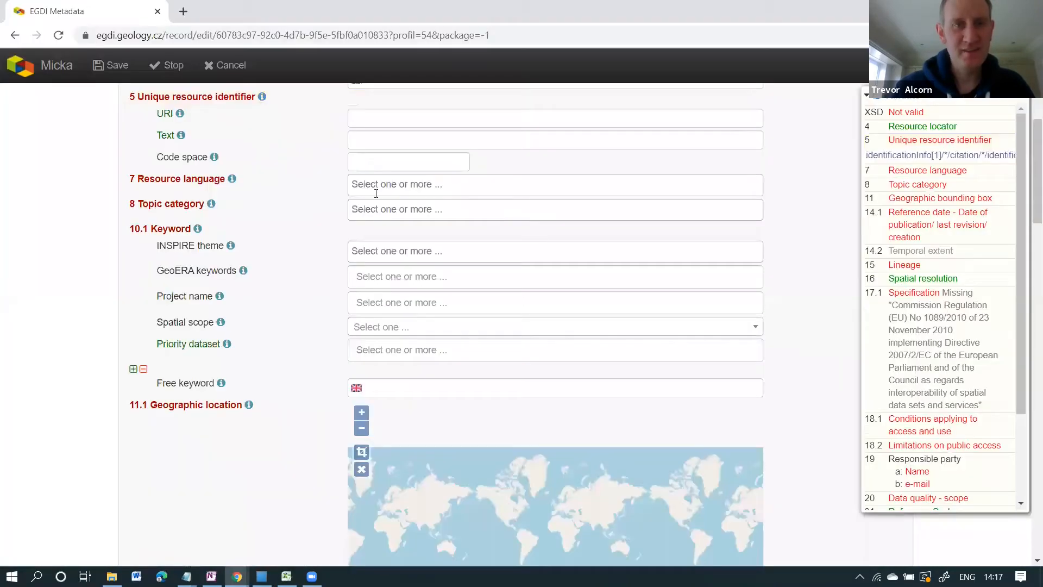
click(361, 120)
key(ctrl+v)
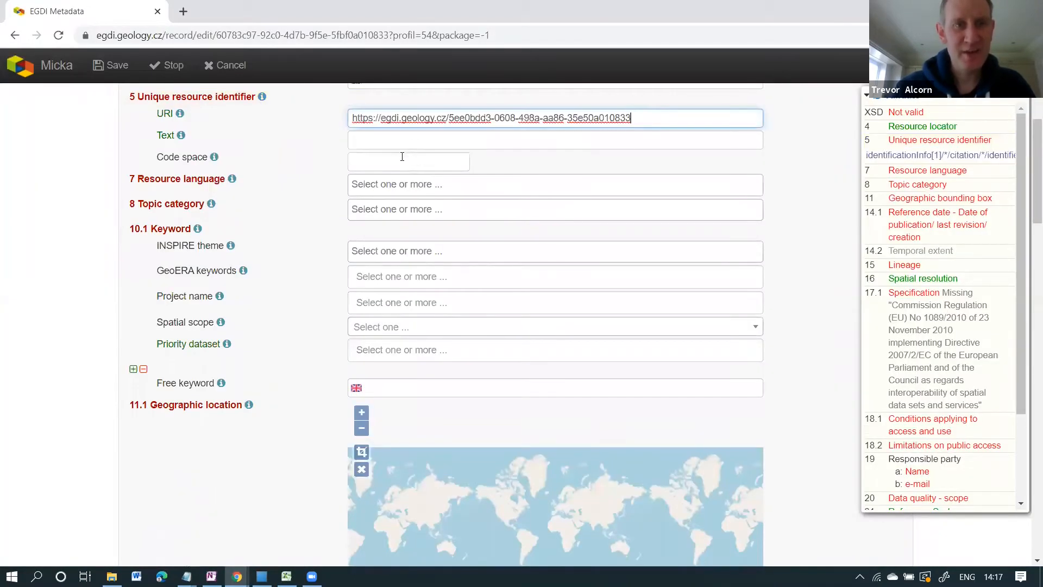
click(398, 140)
text(test)
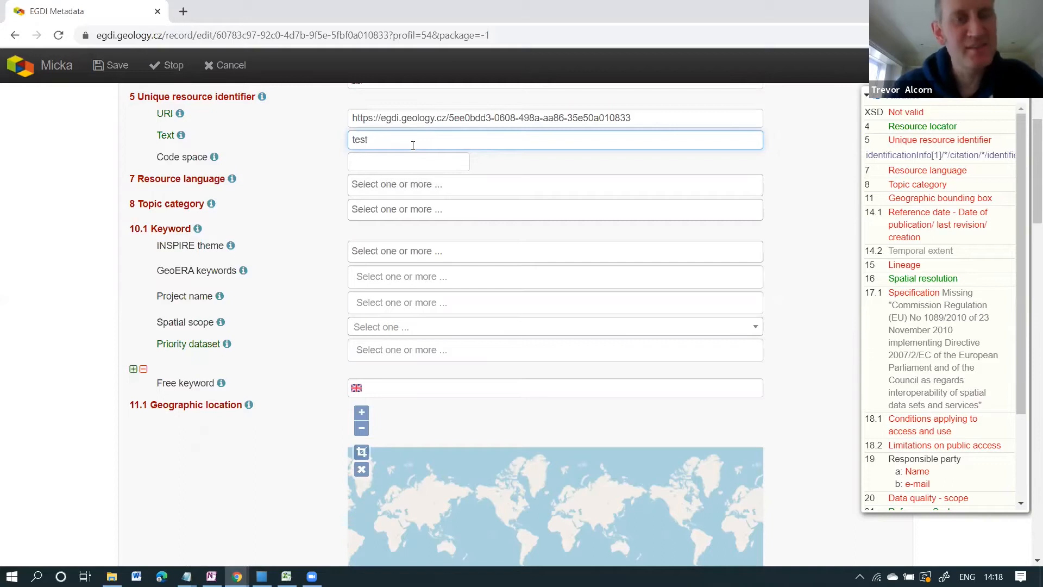
key(BackSpace)
key(BackSpace)
key(BackSpace)
key(BackSpace)
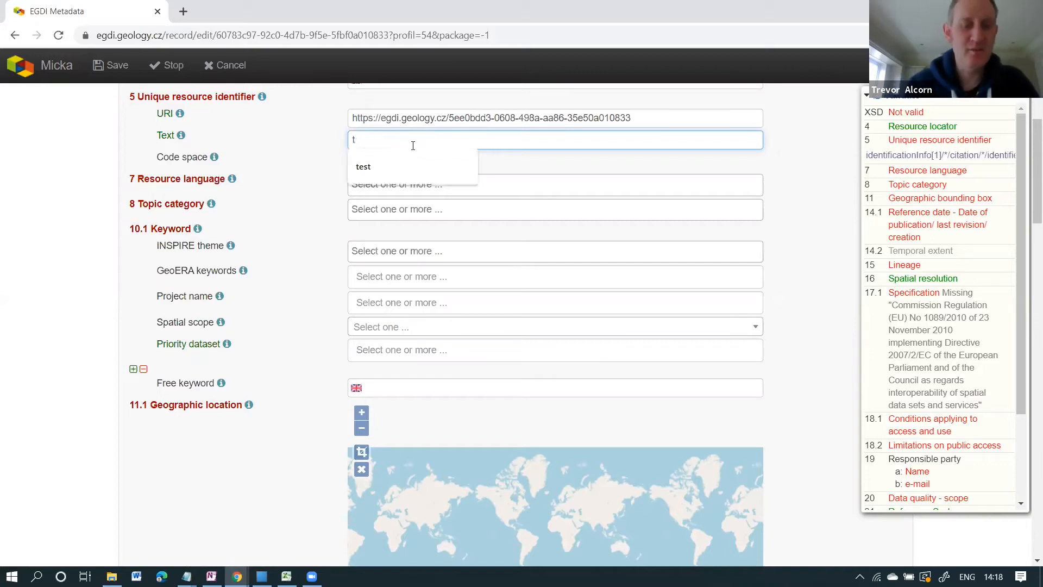
text(Seafloor Mas)
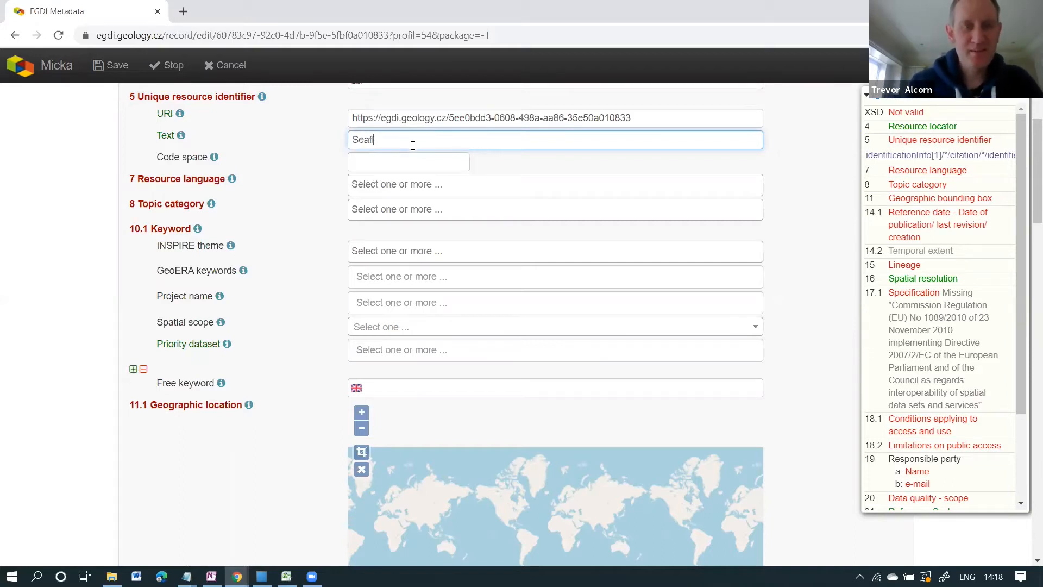
text(s)
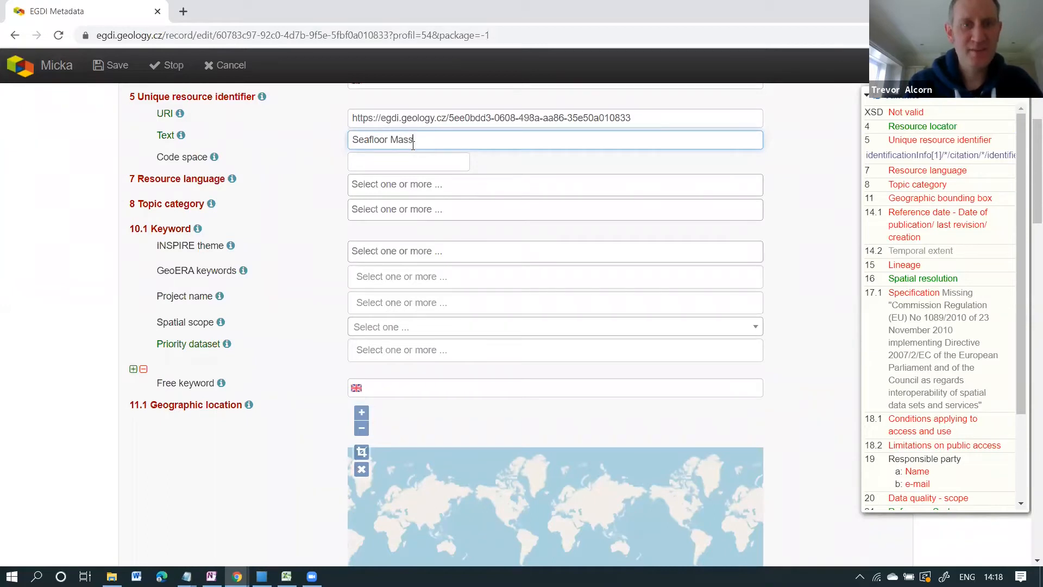
text(ive Sulph)
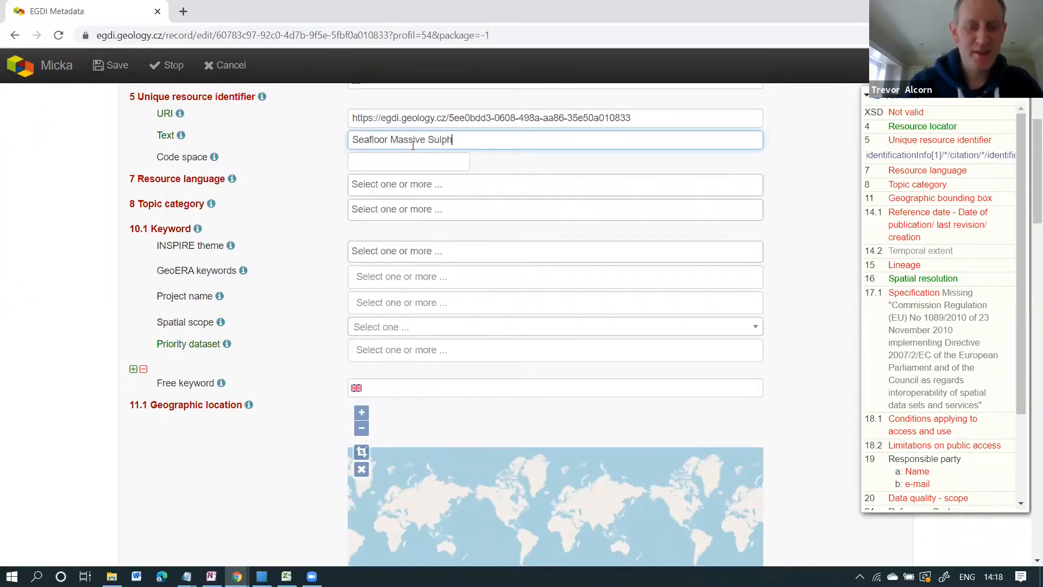
text(ide Depost)
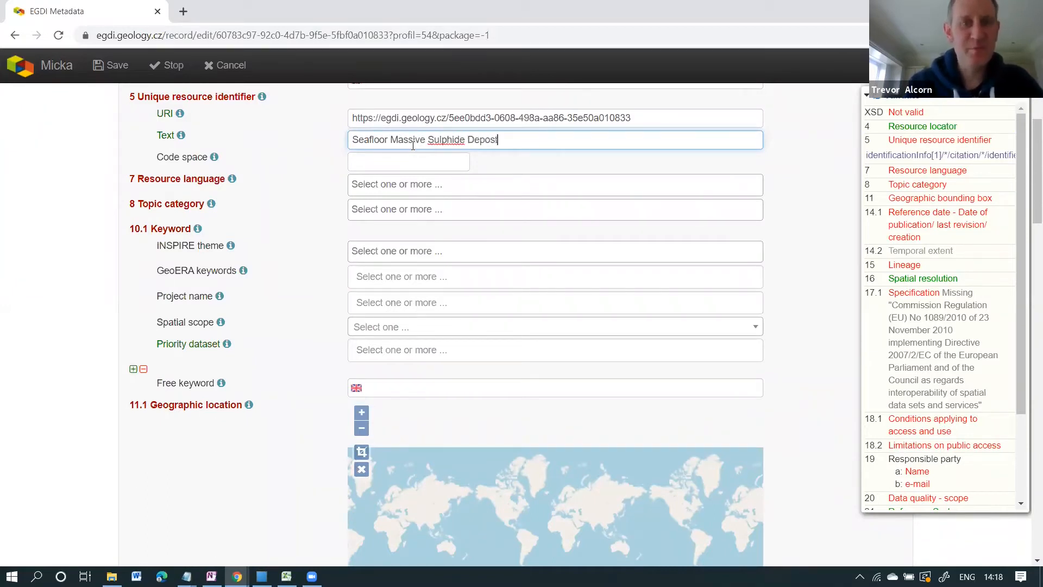
key(BackSpace)
text(its)
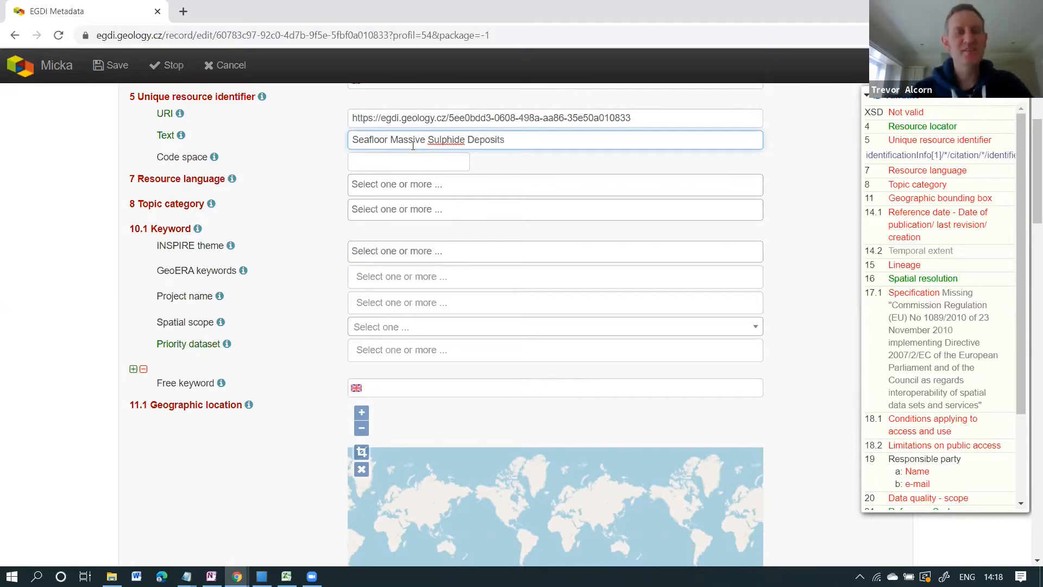
mouse_move(215, 162)
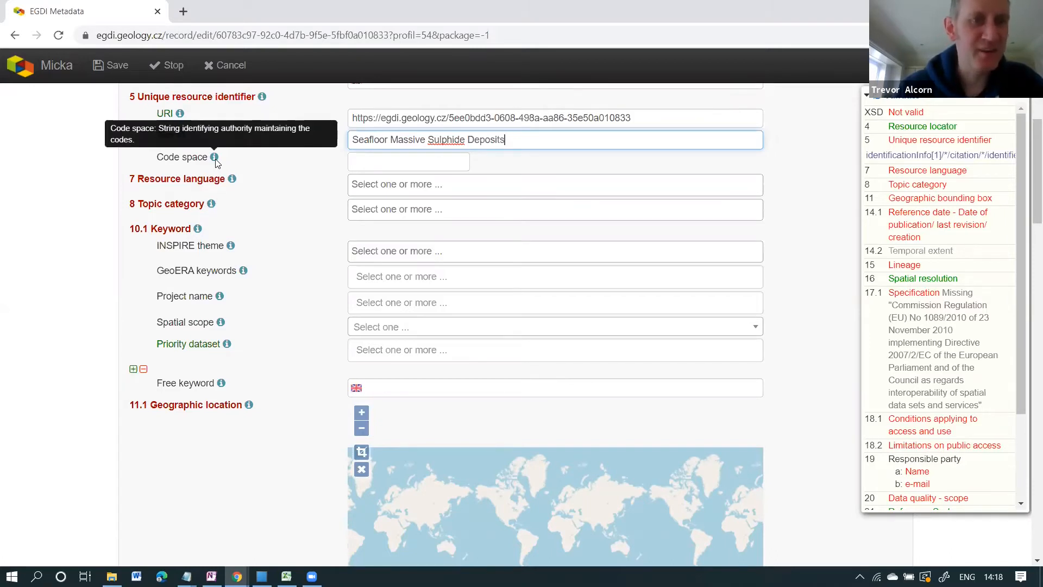
click(366, 162)
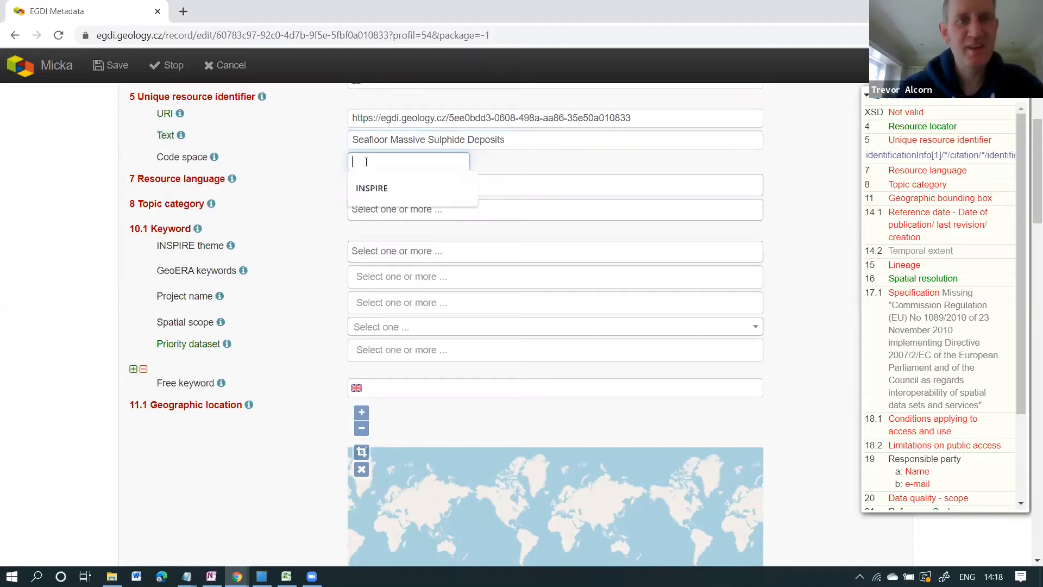
text(MICKA)
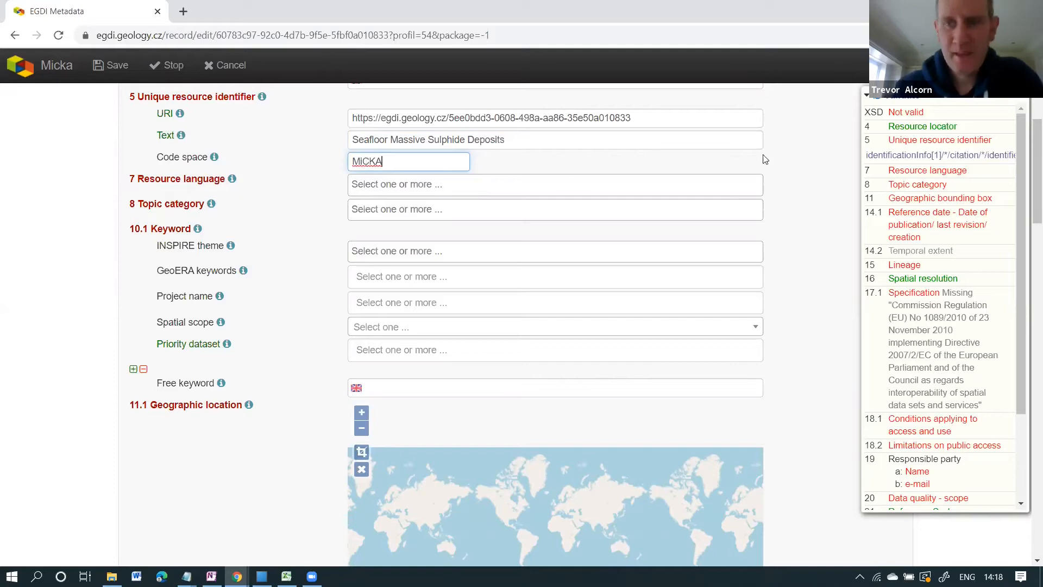
Set the resource language to English.
click(923, 171)
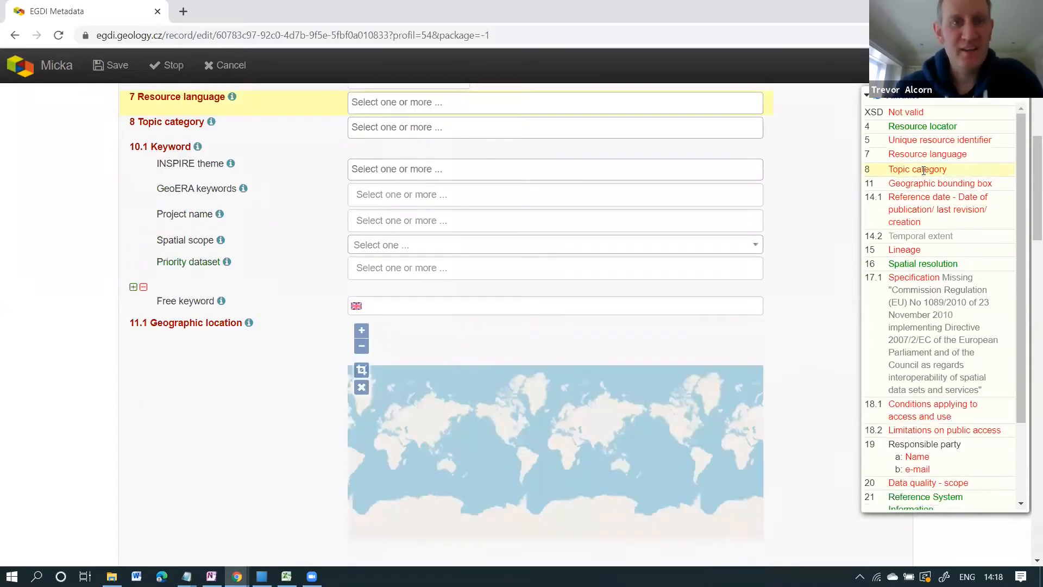
click(441, 105)
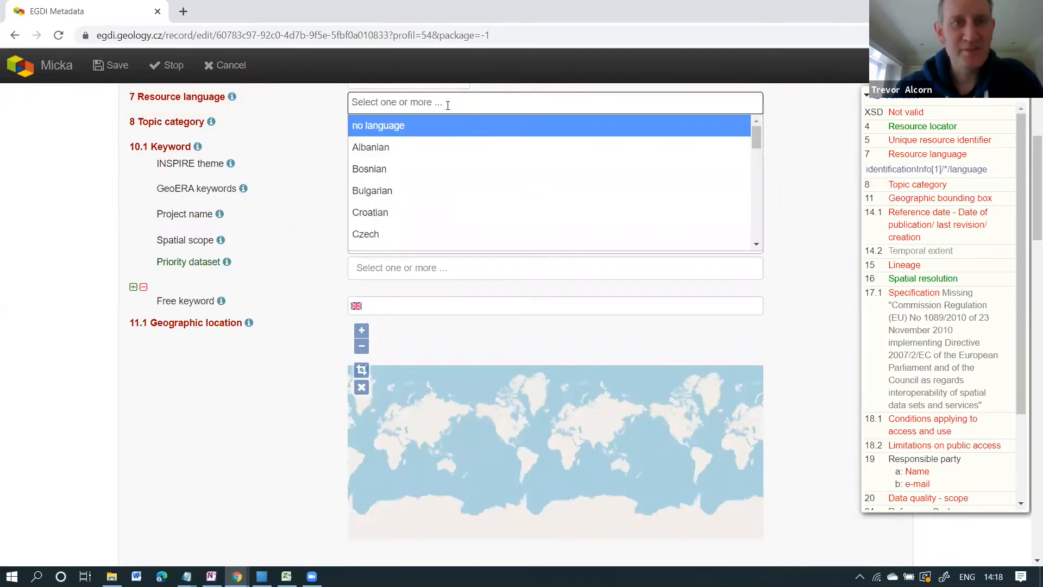
scroll(493, 165, down, 2)
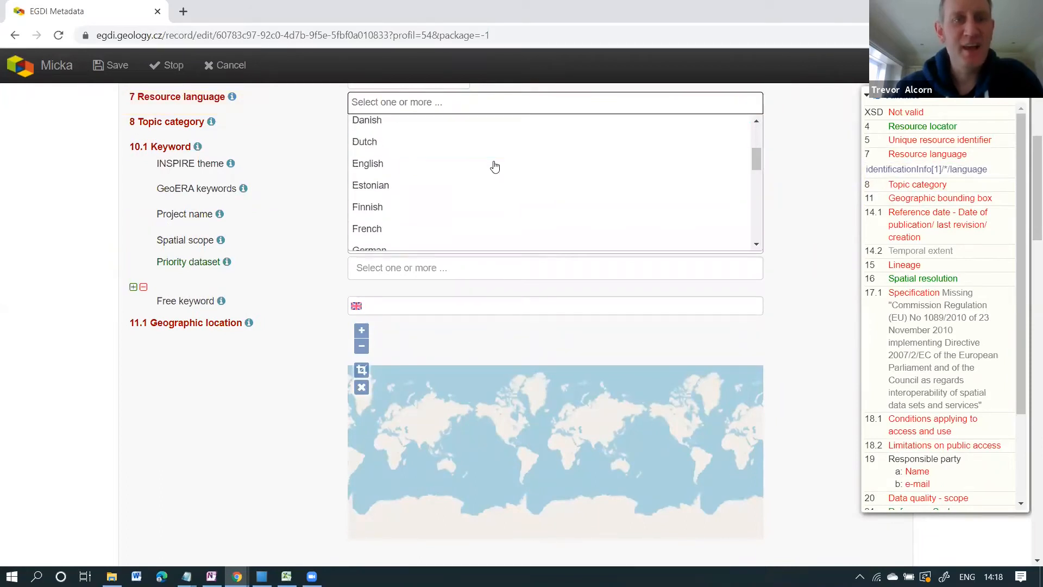
click(359, 162)
click(911, 157)
Choose Geoscientific information as the topic category and save the record.
click(913, 185)
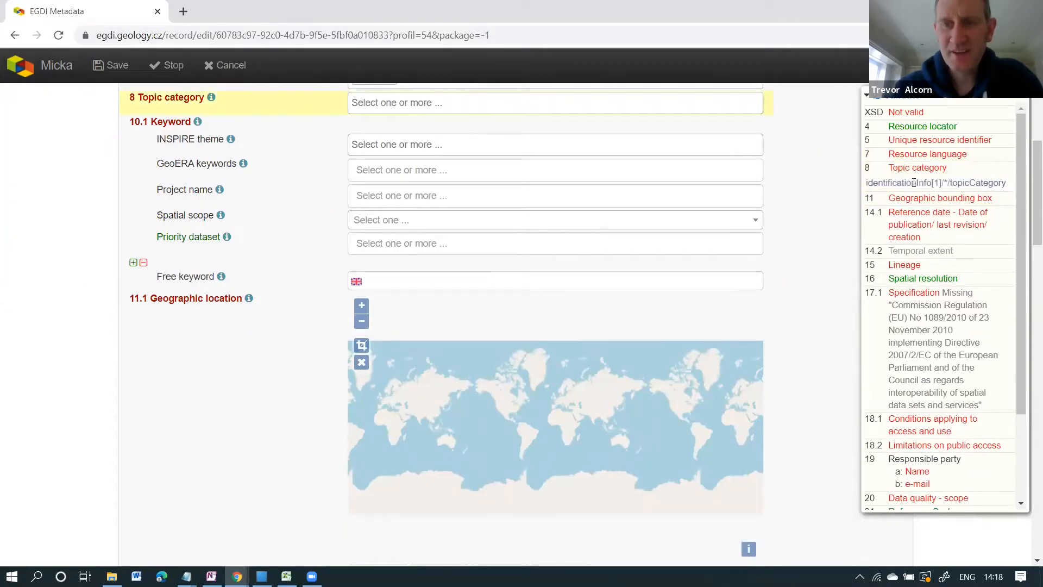
click(471, 102)
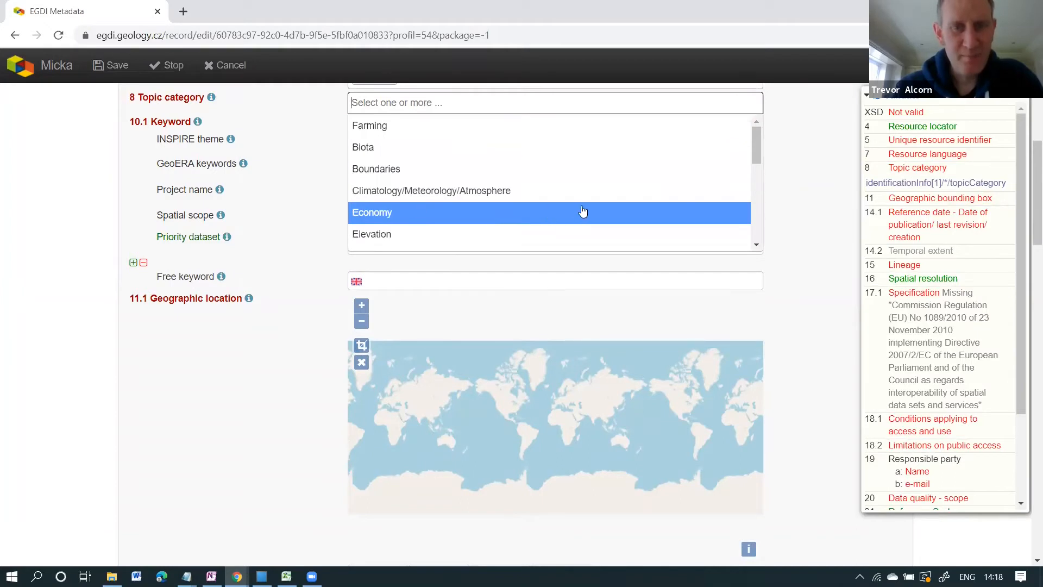
scroll(581, 210, down, 3)
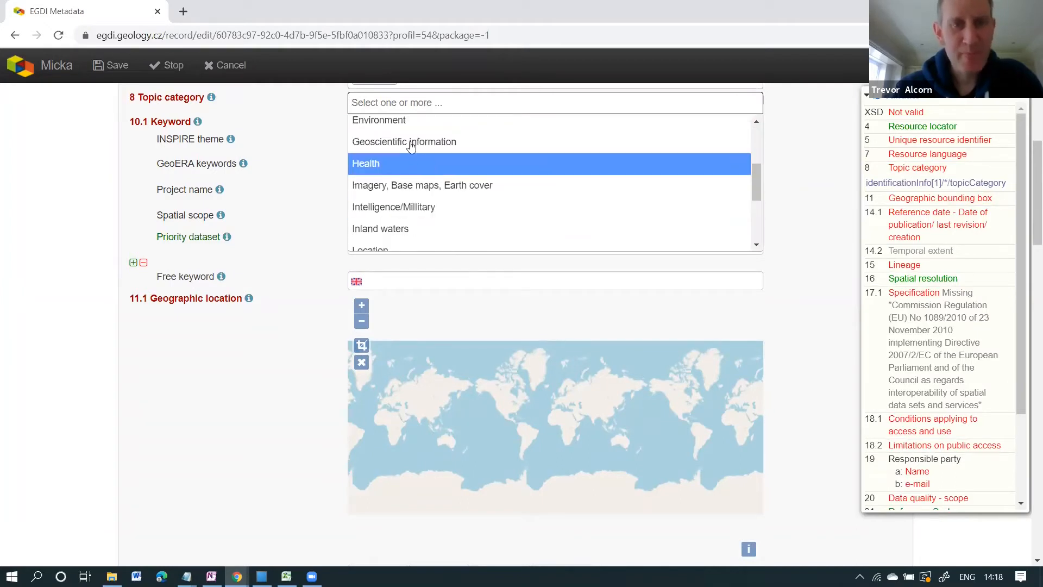
scroll(432, 218, down, 3)
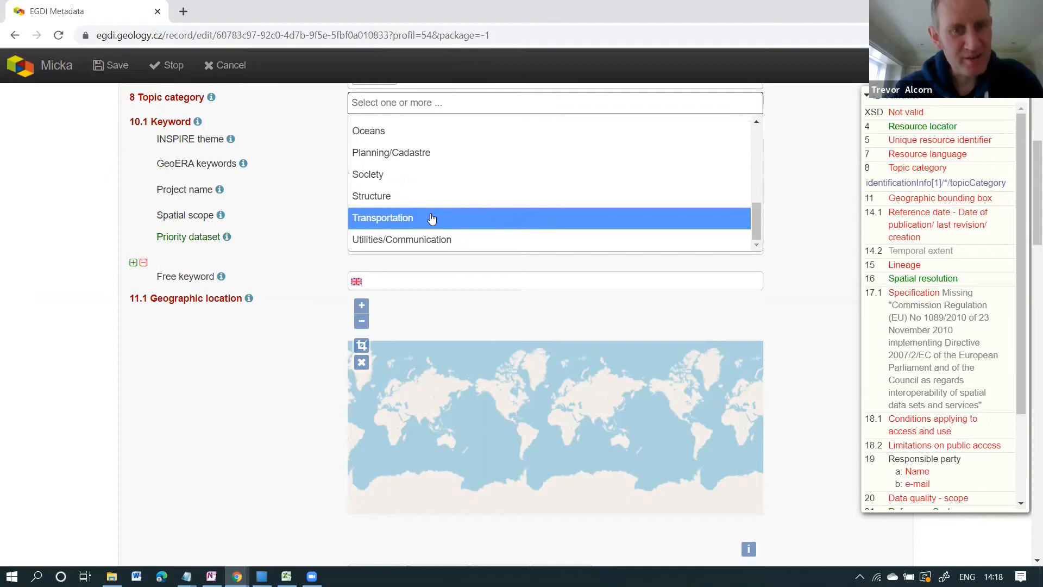
scroll(446, 201, up, 3)
scroll(447, 199, up, 2)
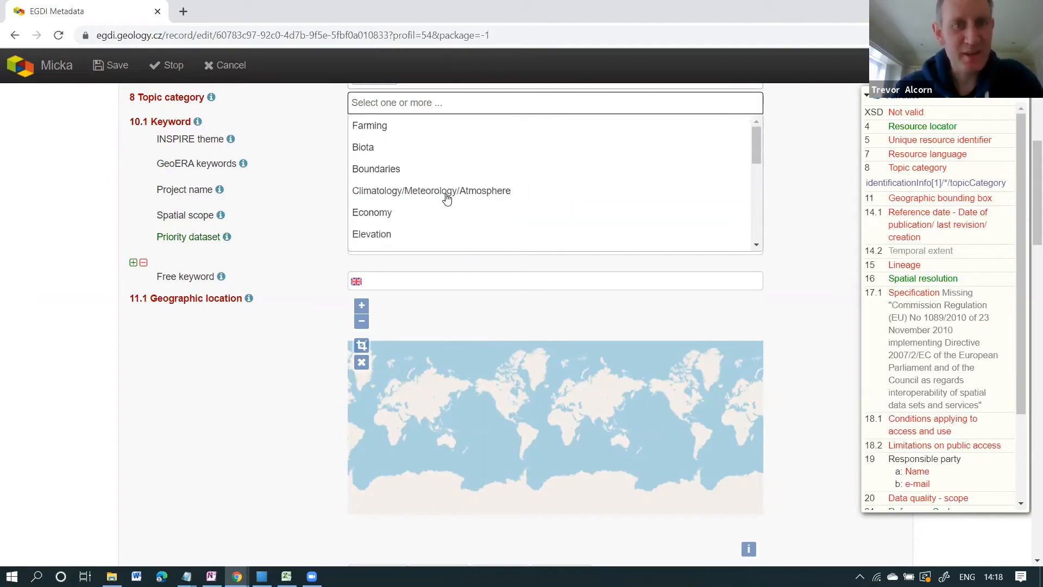
scroll(431, 158, down, 3)
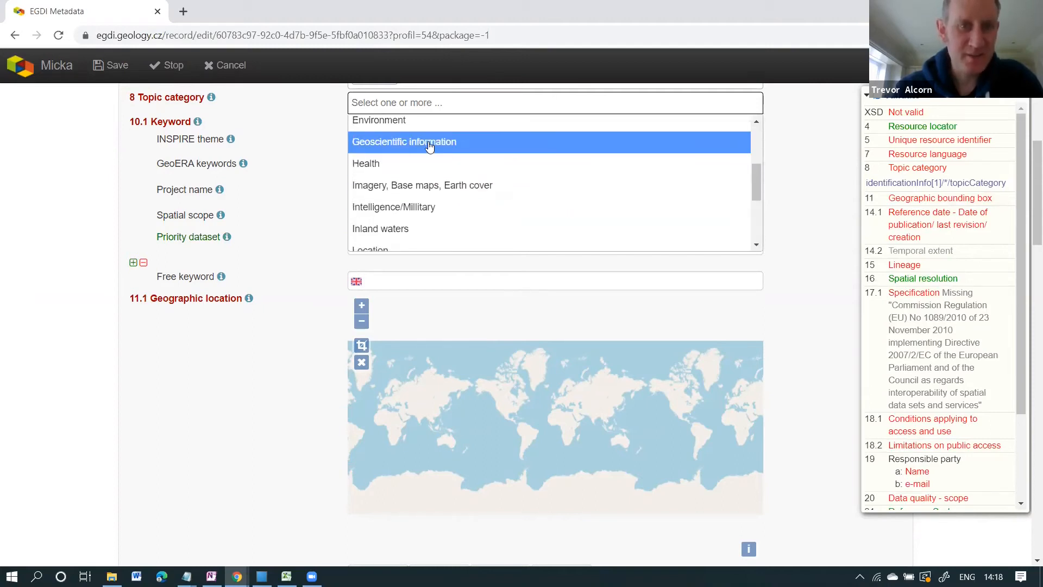
click(429, 143)
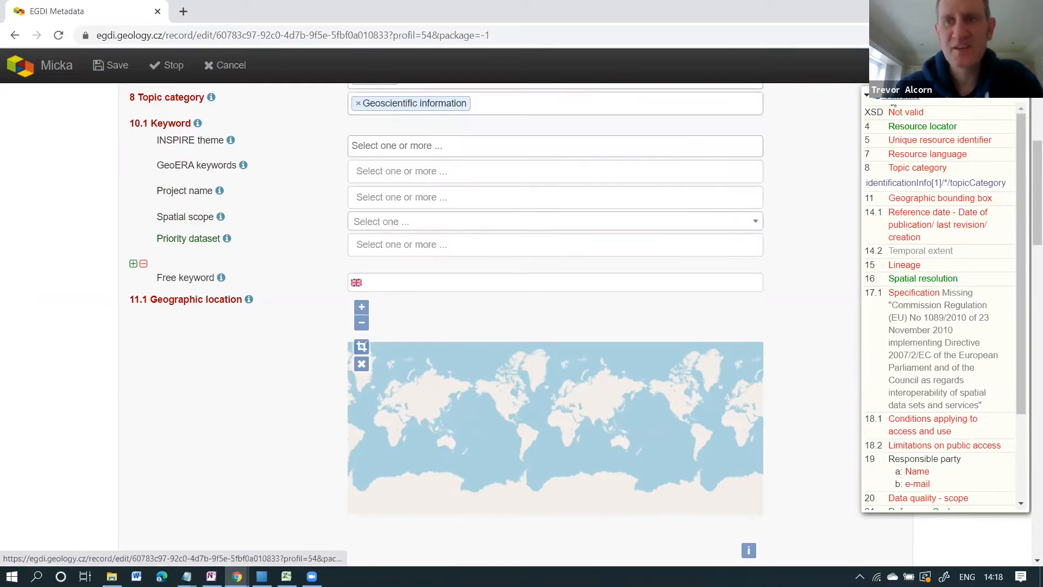
click(889, 104)
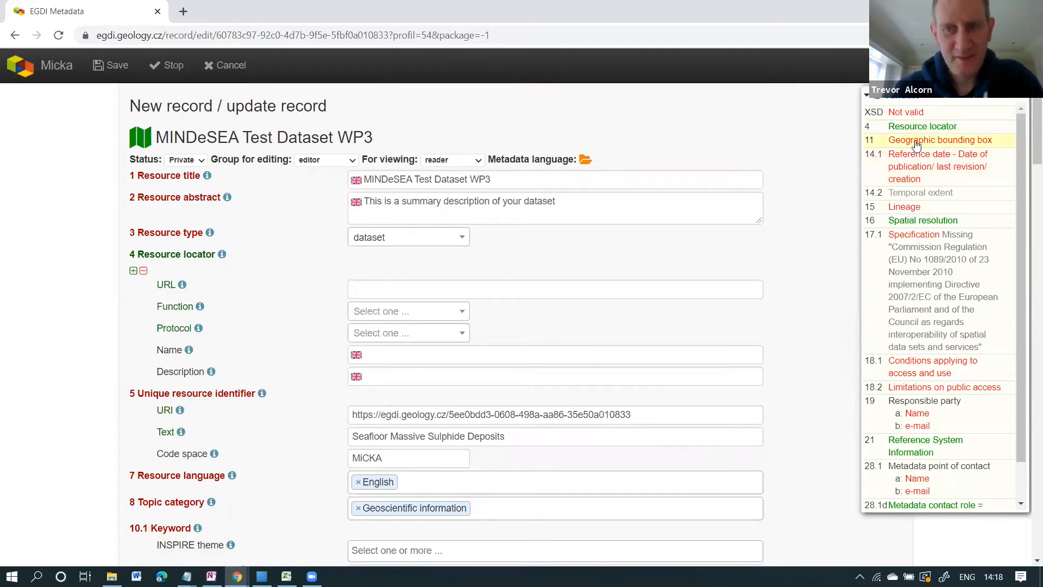
Draw the bounding box -34.875, 31.713, 19.125, 62.529 on the map and save.
click(916, 143)
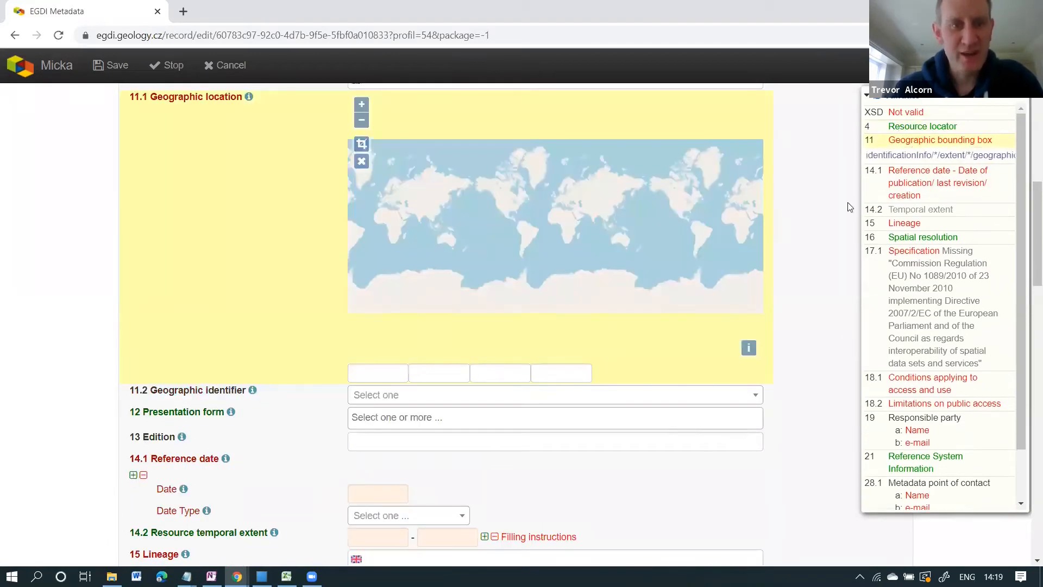
click(361, 144)
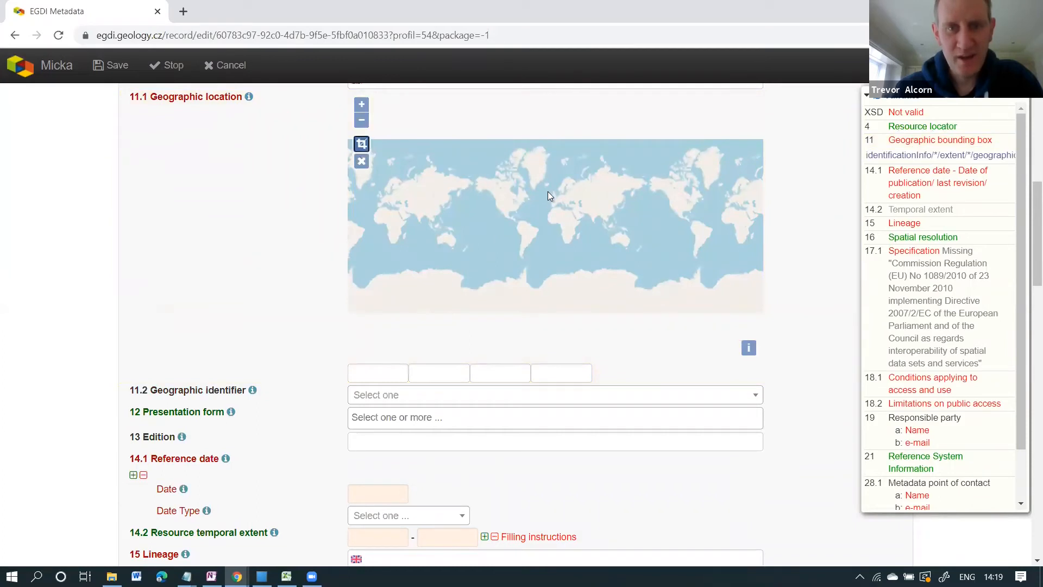
drag(562, 206, 563, 210)
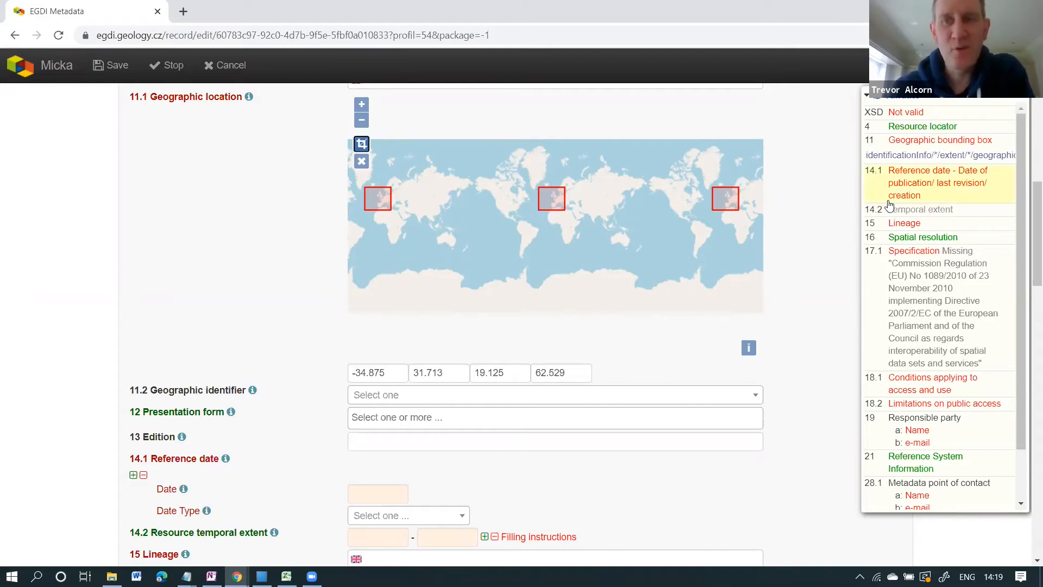
click(904, 97)
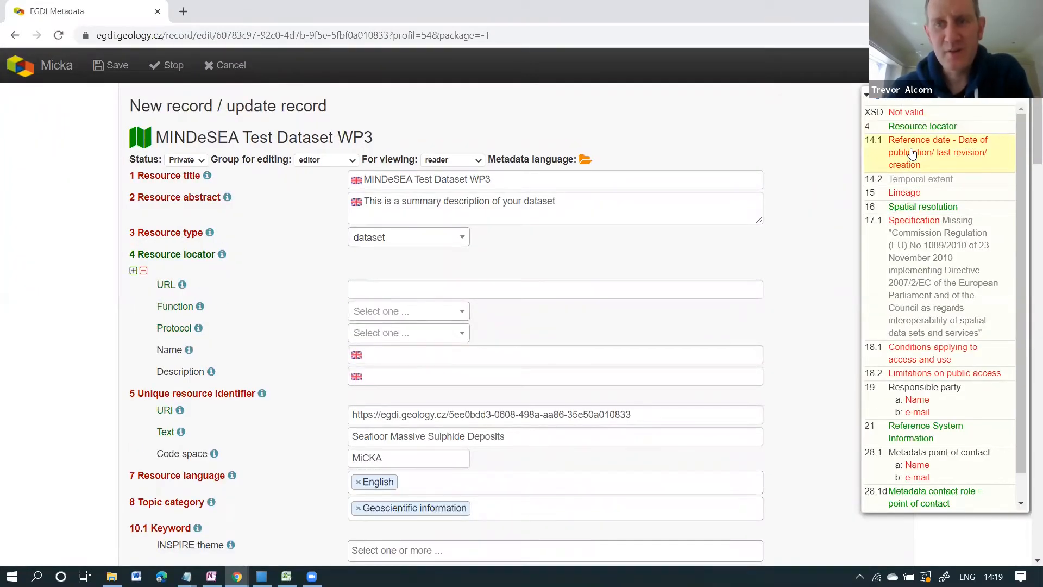
Set the reference date to 2021-04-15 with type publication, then return to the record top.
click(912, 153)
click(377, 104)
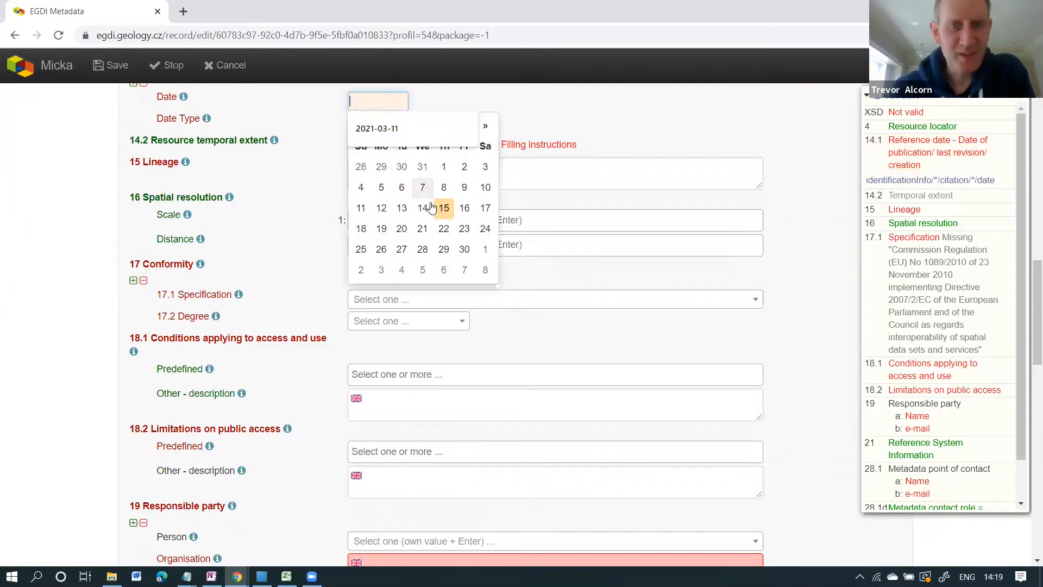
click(444, 212)
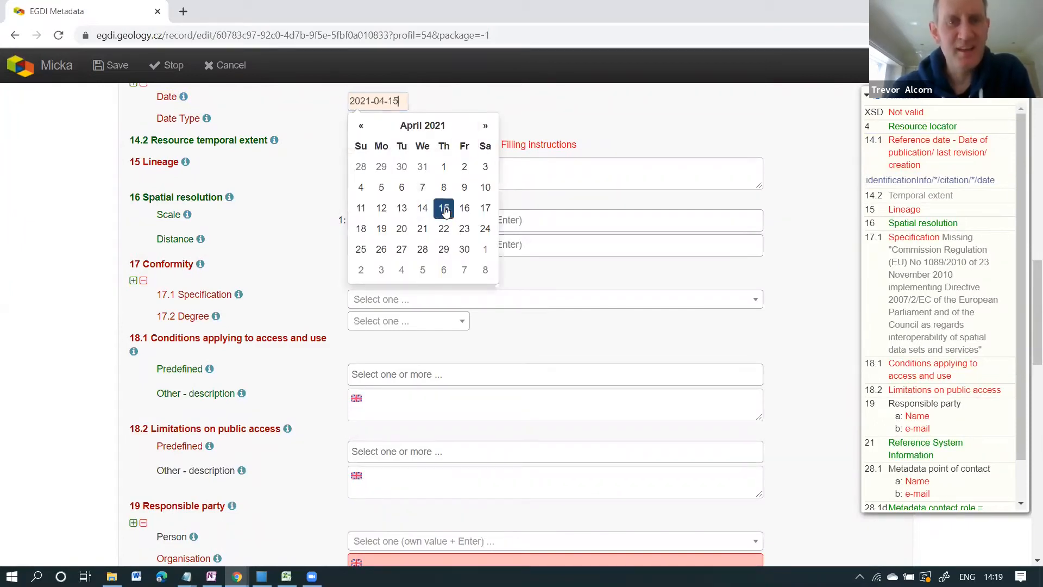
click(500, 102)
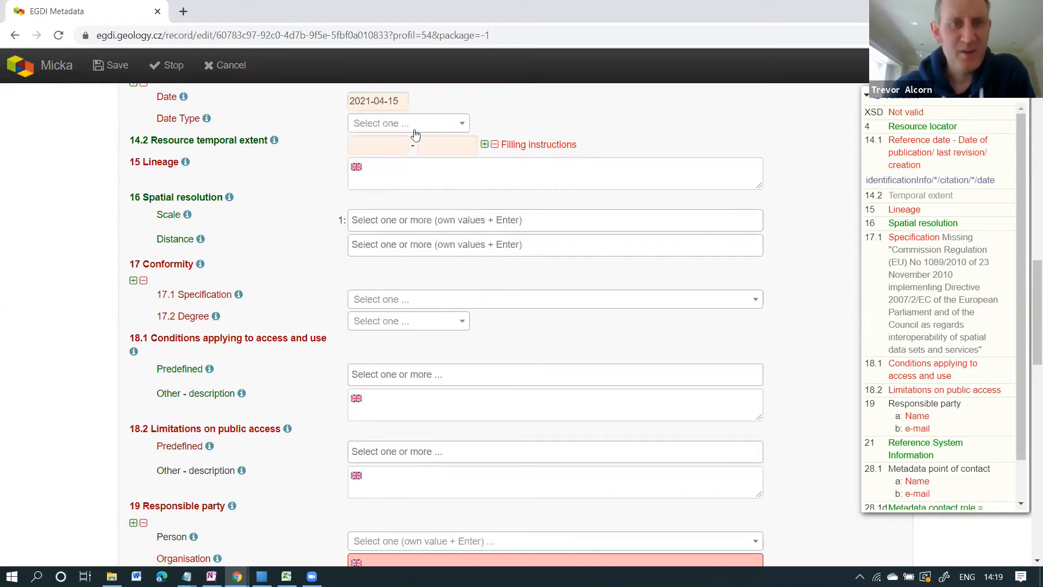
click(451, 124)
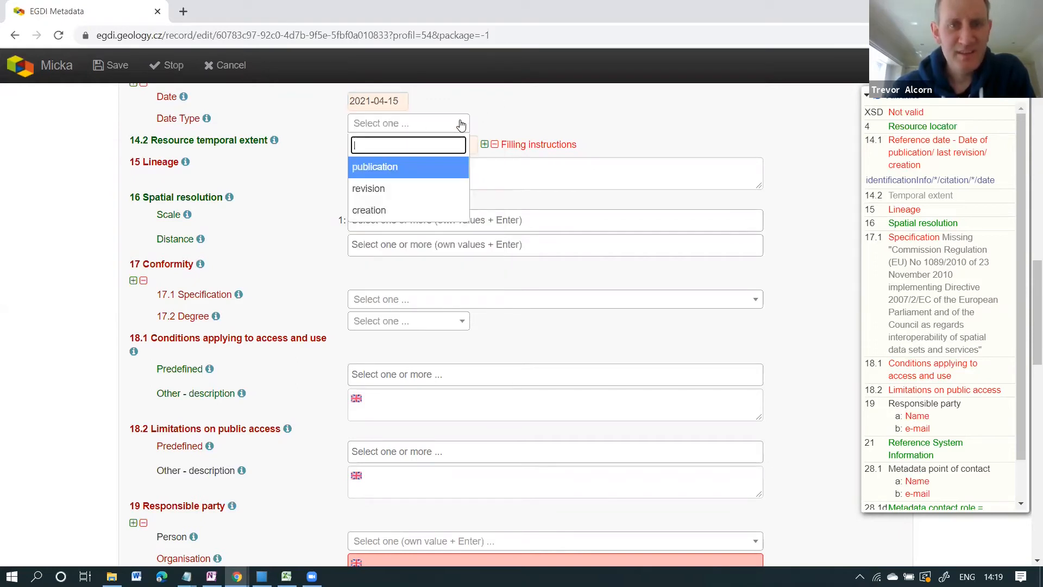
click(405, 167)
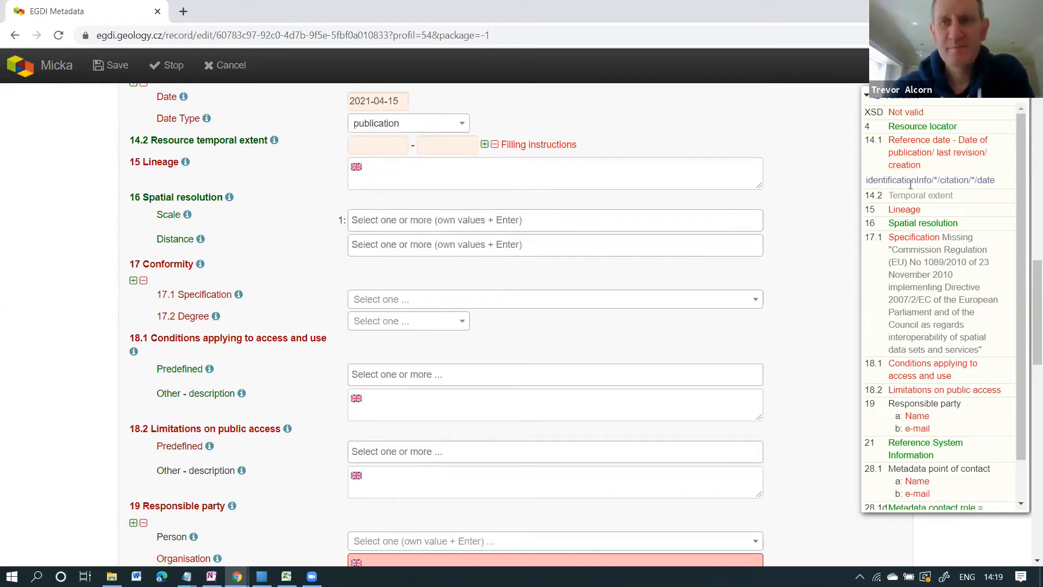
click(904, 106)
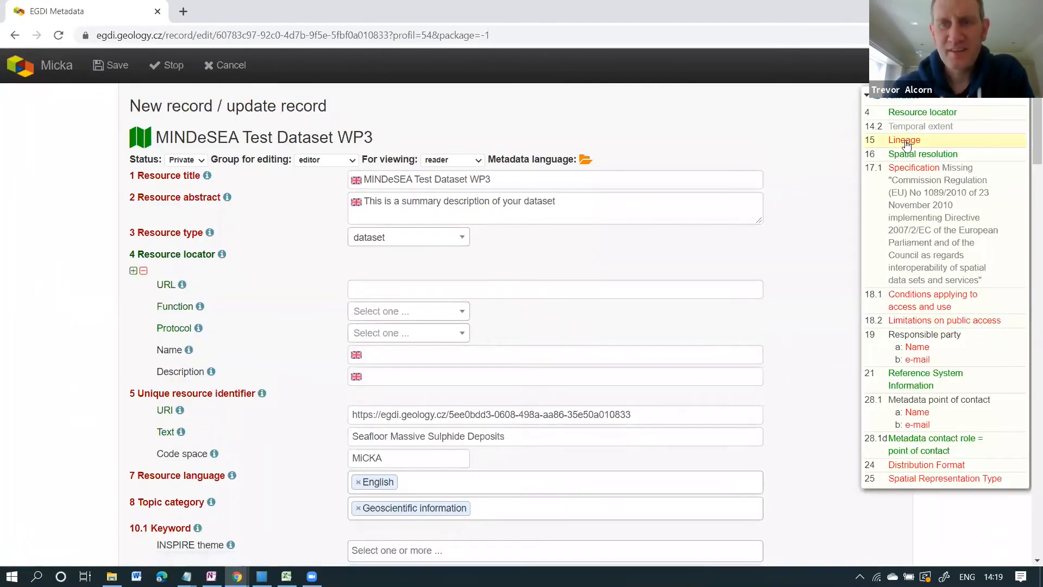
Write 'Explanation on how the data was generated' into field 15 Lineage, then go back to the record's top.
click(904, 140)
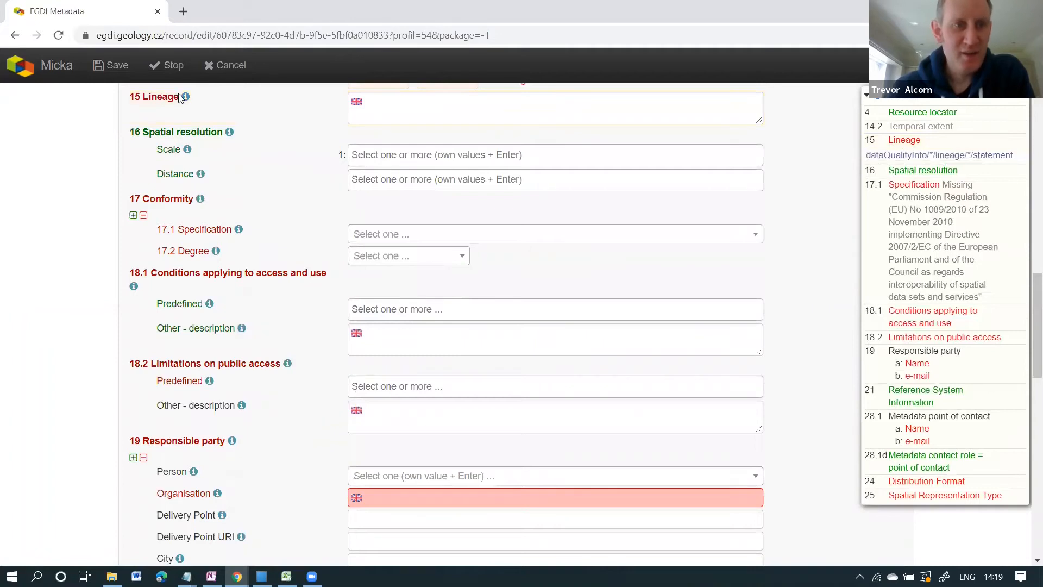
mouse_move(185, 101)
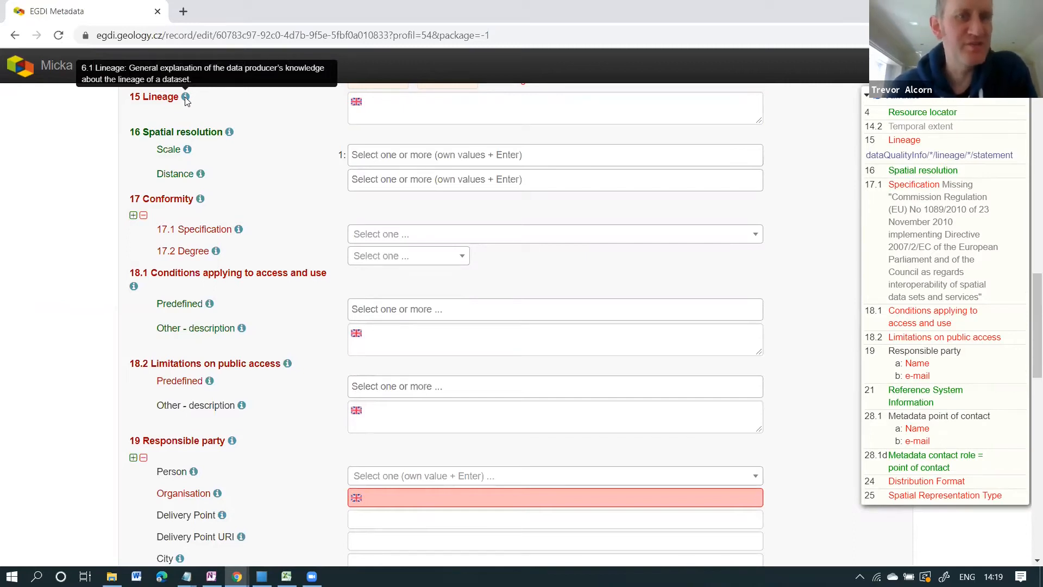
click(390, 106)
text(E)
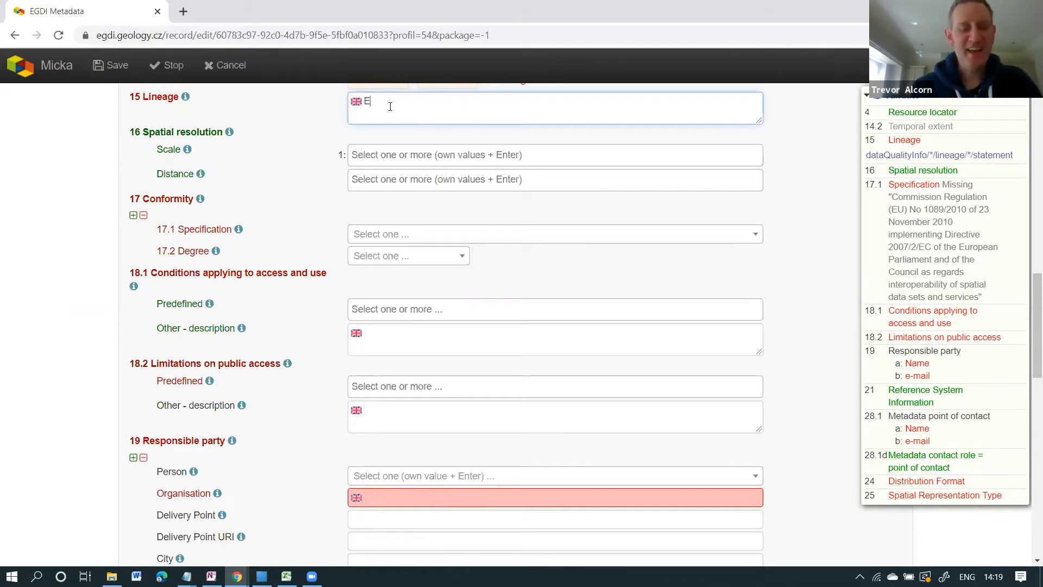
text(xplaaation o)
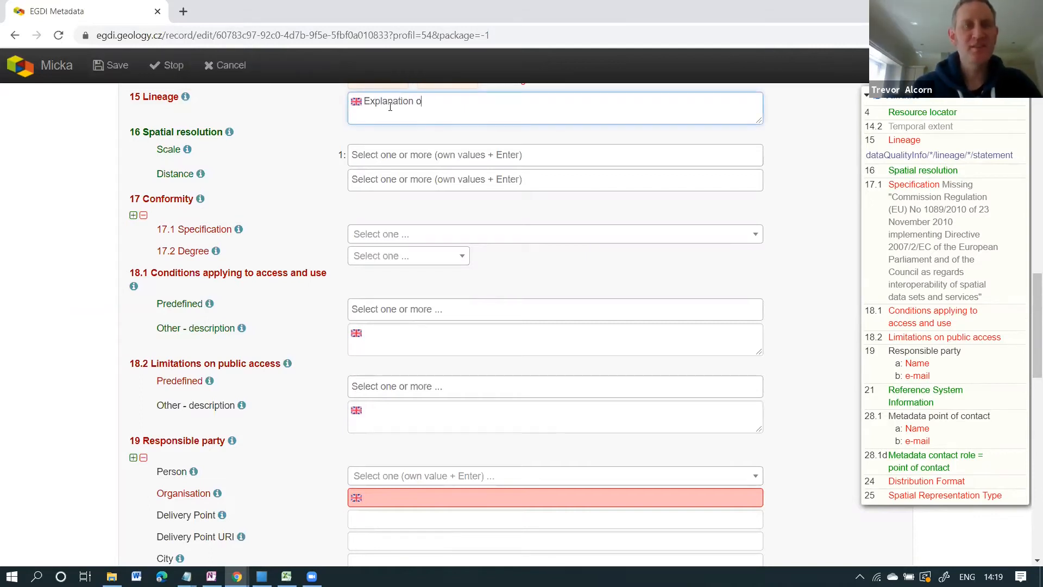
text(n how )
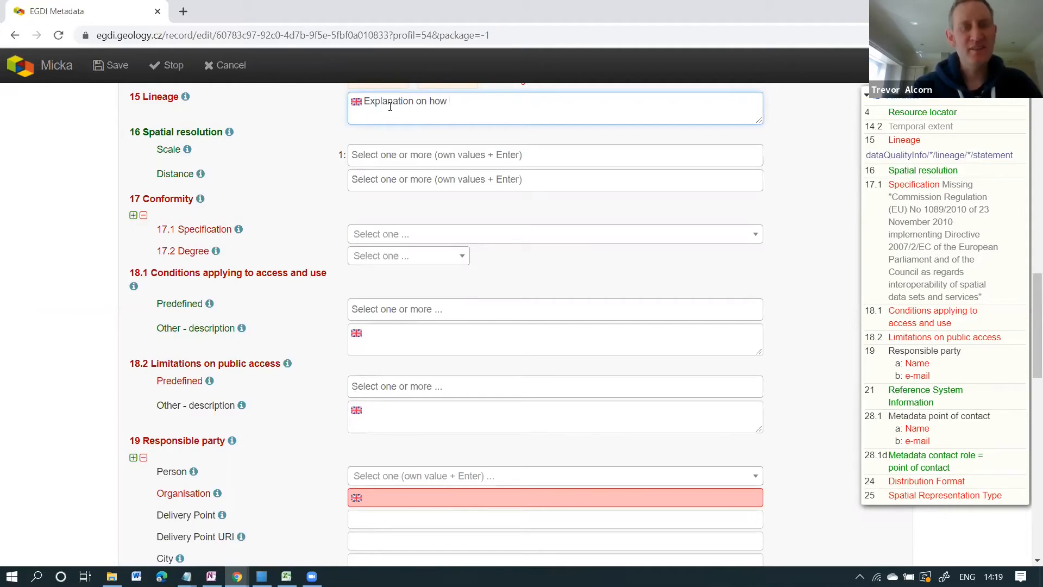
text(the day)
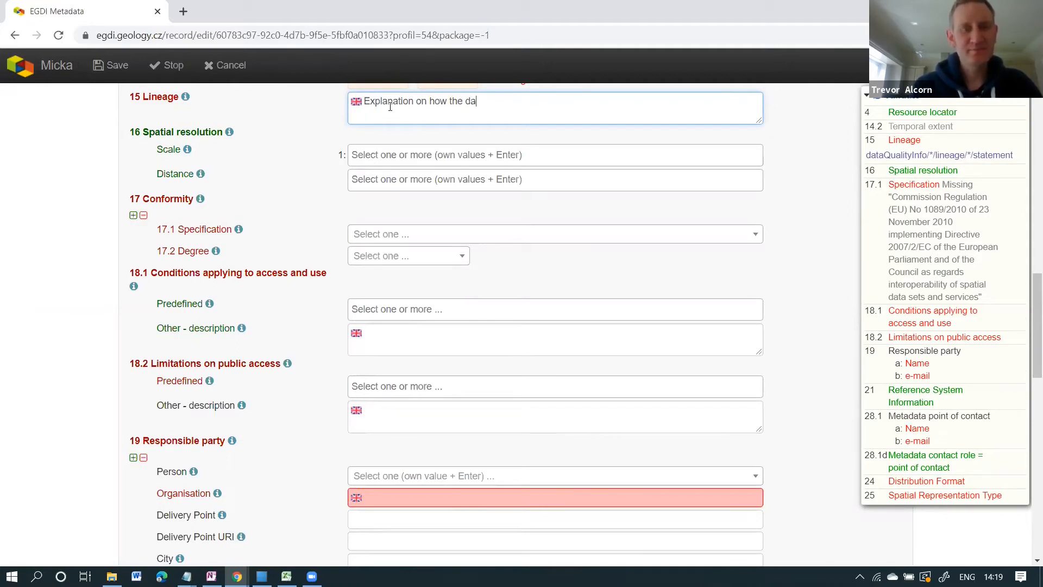
key(BackSpace)
key(BackSpace)
text(ata was)
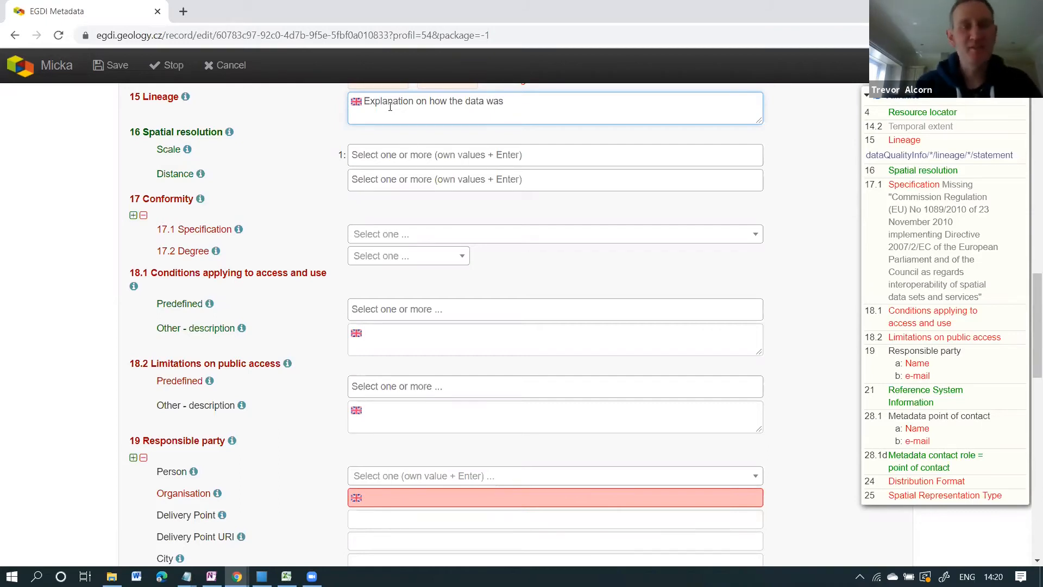
text(generated)
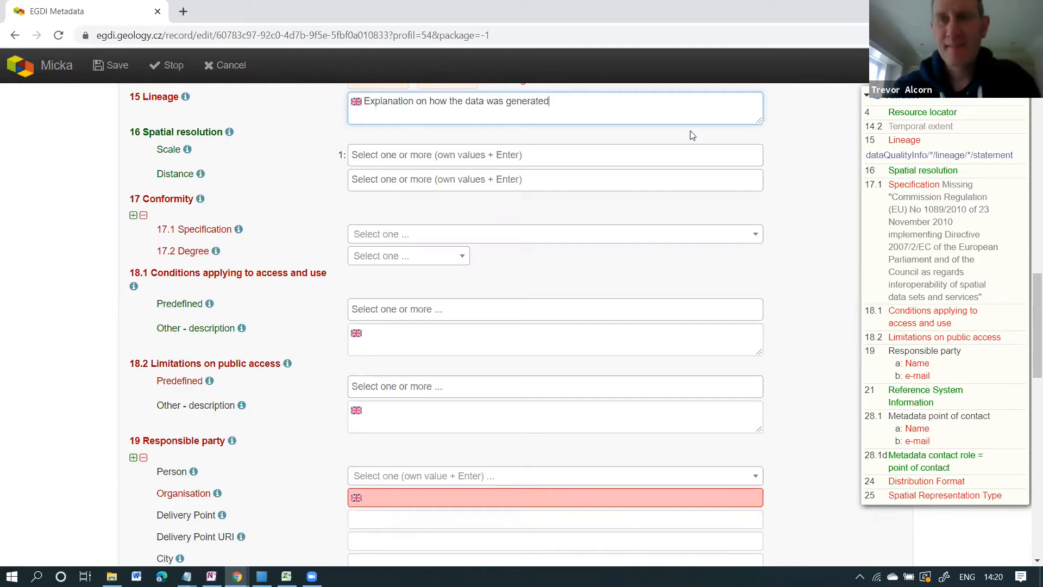
click(898, 106)
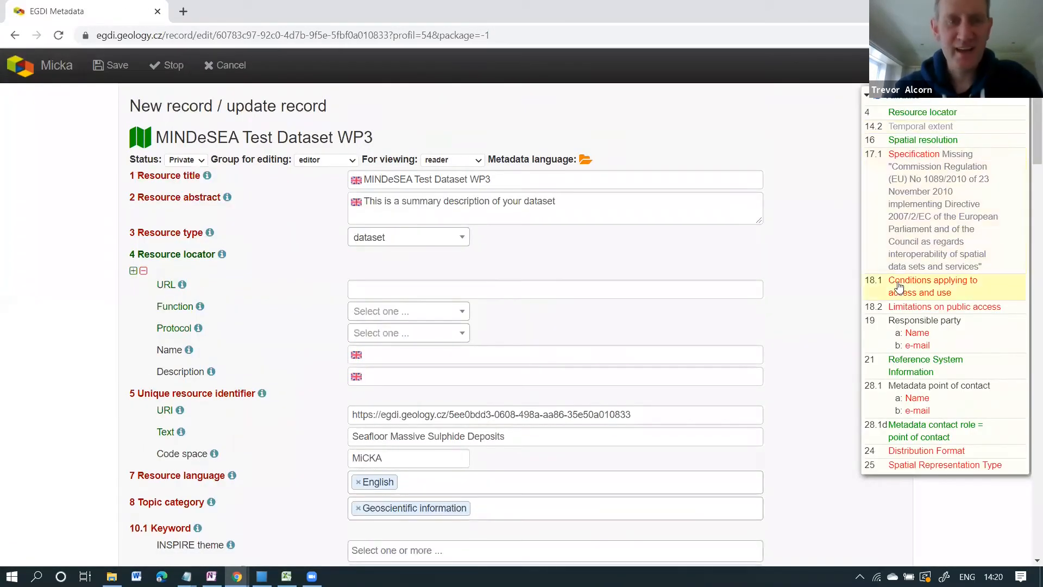
Cite INSPIRE - Interoperability 1089/2010 as the 17.1 conformity specification with 17.2 degree NOT EVALUATED.
click(915, 158)
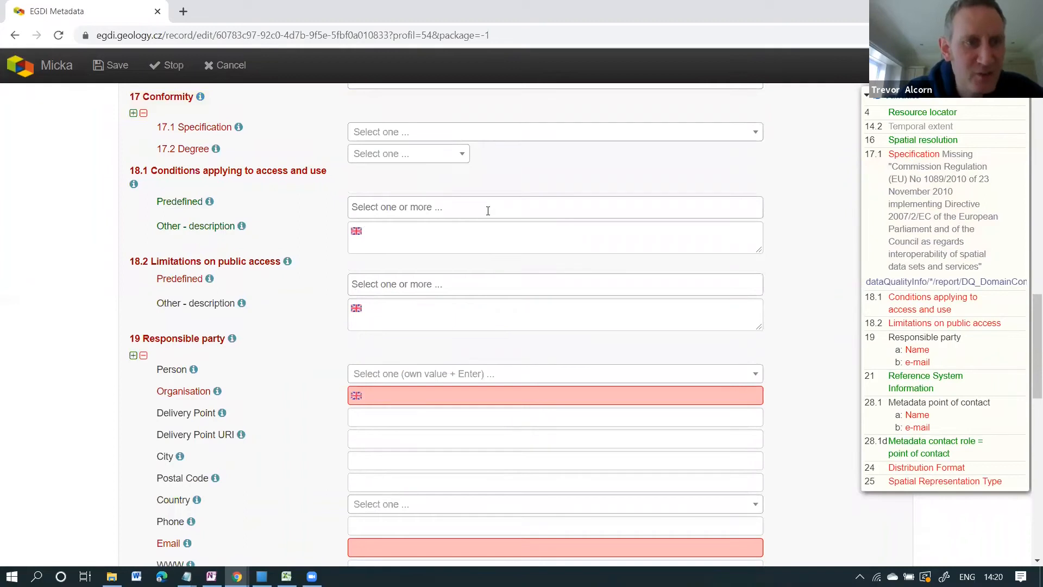
click(756, 133)
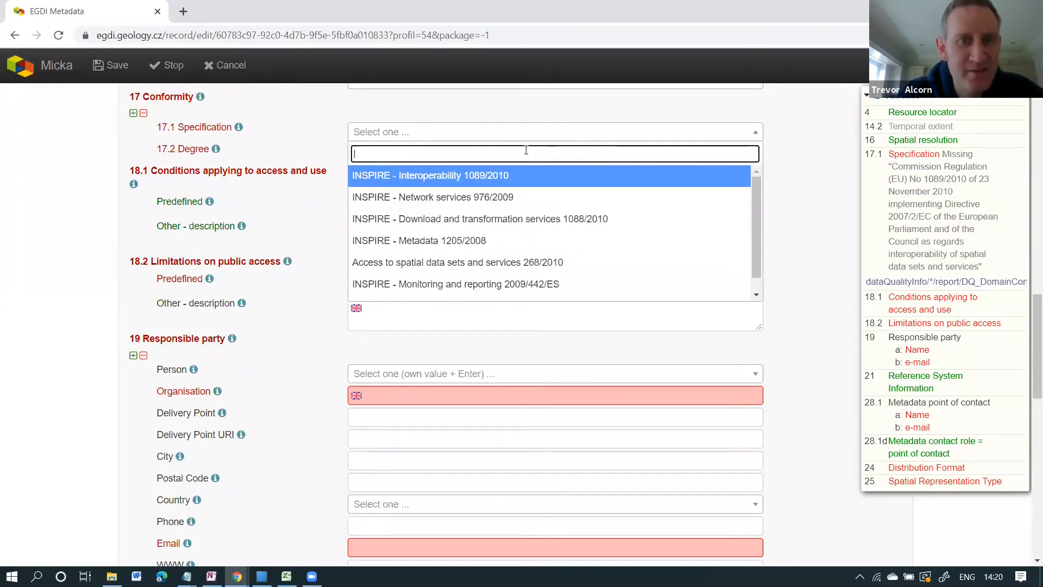
click(459, 178)
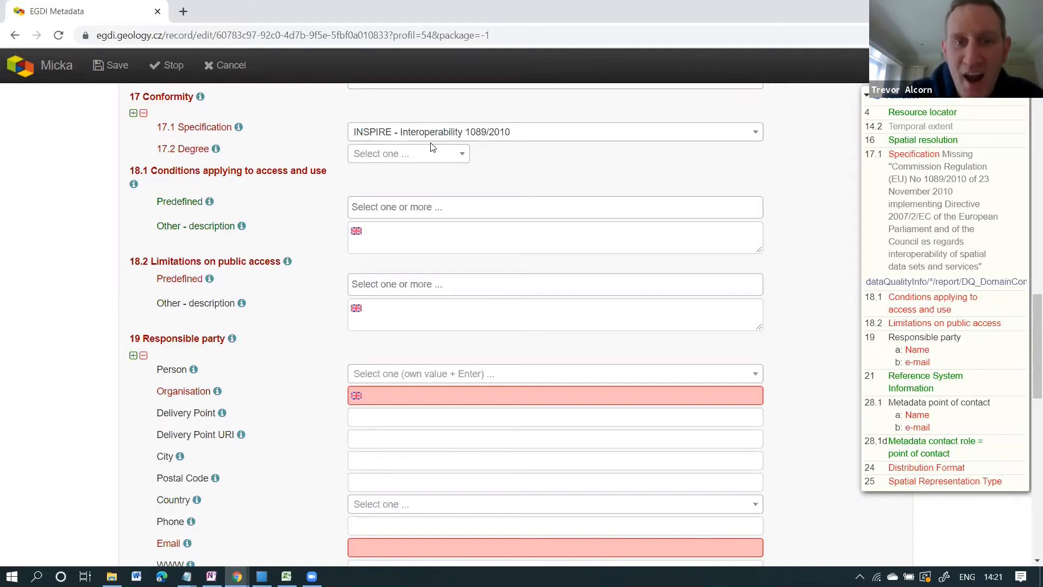
click(463, 158)
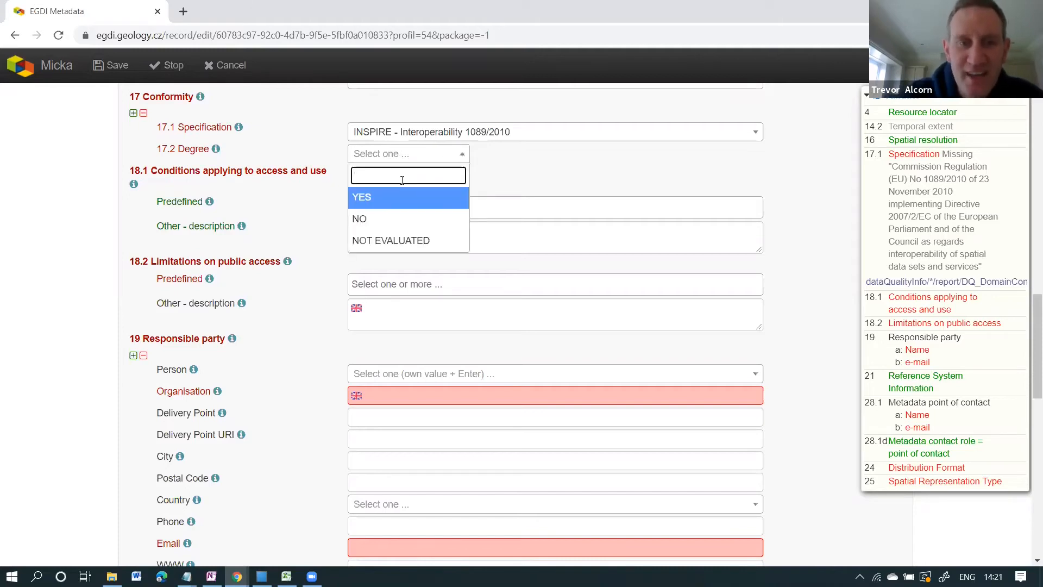
click(372, 200)
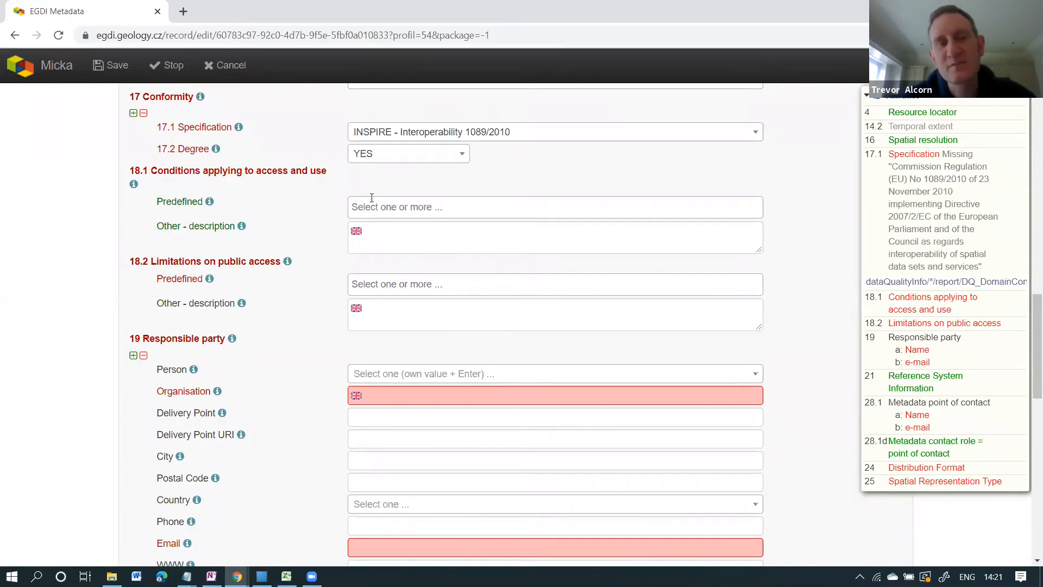
click(463, 157)
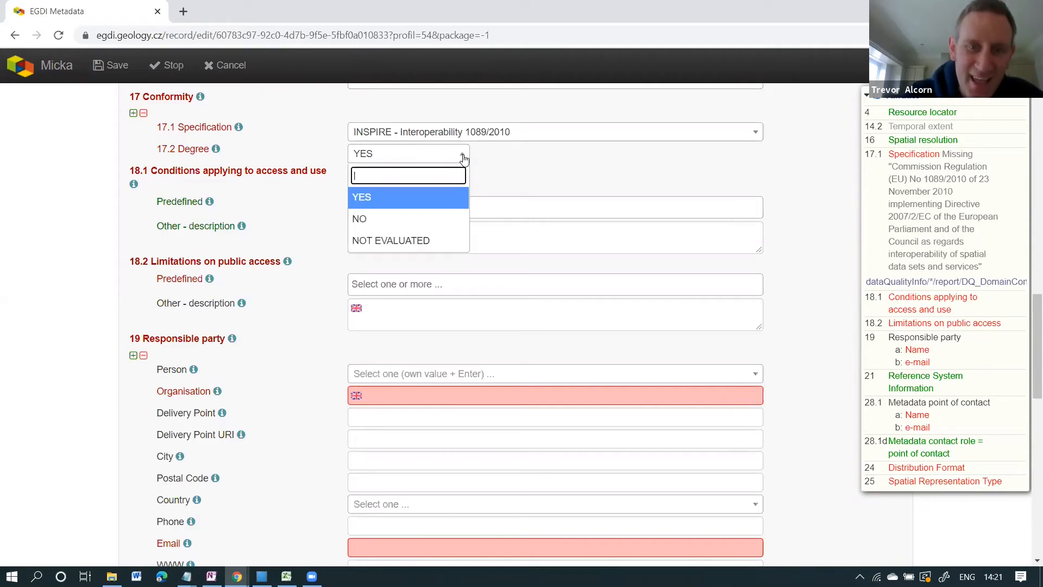
click(399, 241)
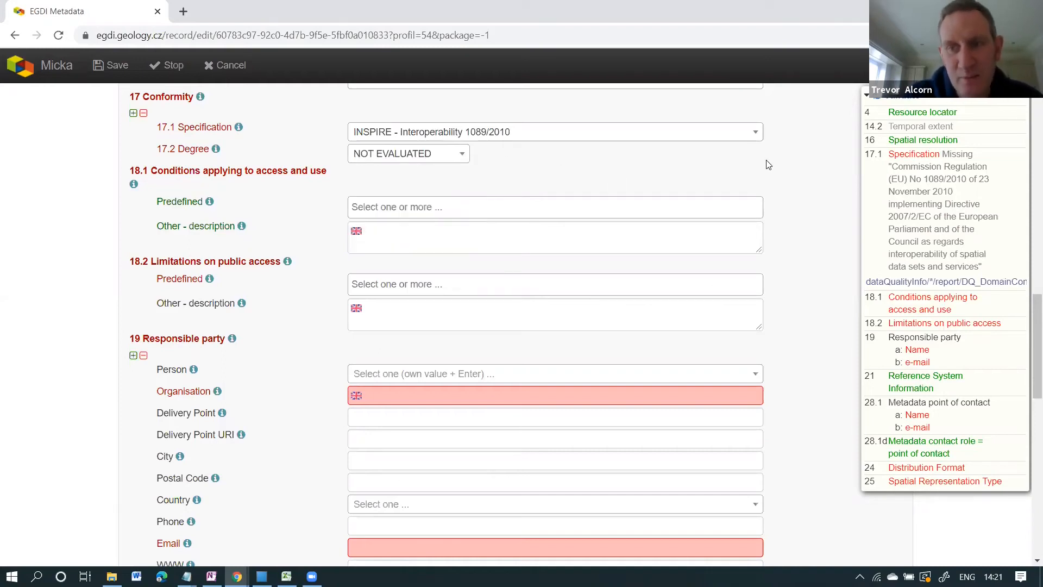
click(893, 96)
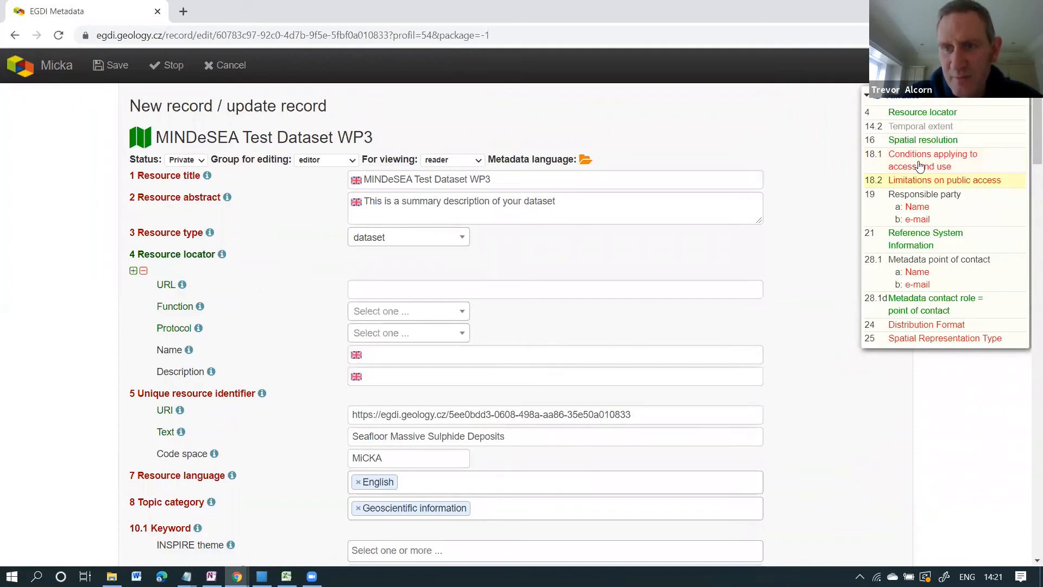
Pick Creative Commons BY 4.0 as the 18.1 predefined condition and begin an Other - description entry.
click(919, 164)
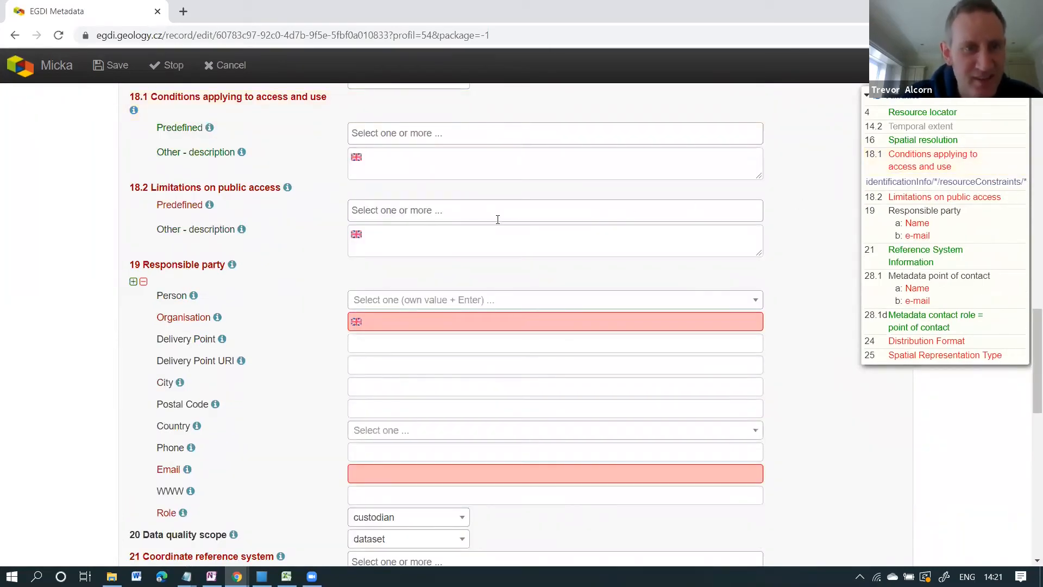
click(456, 134)
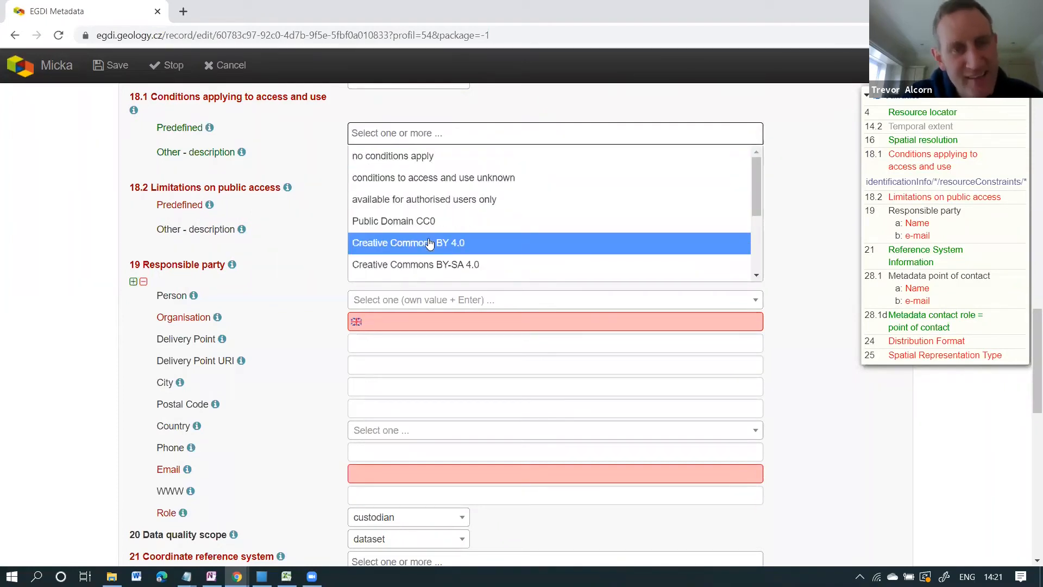
click(429, 242)
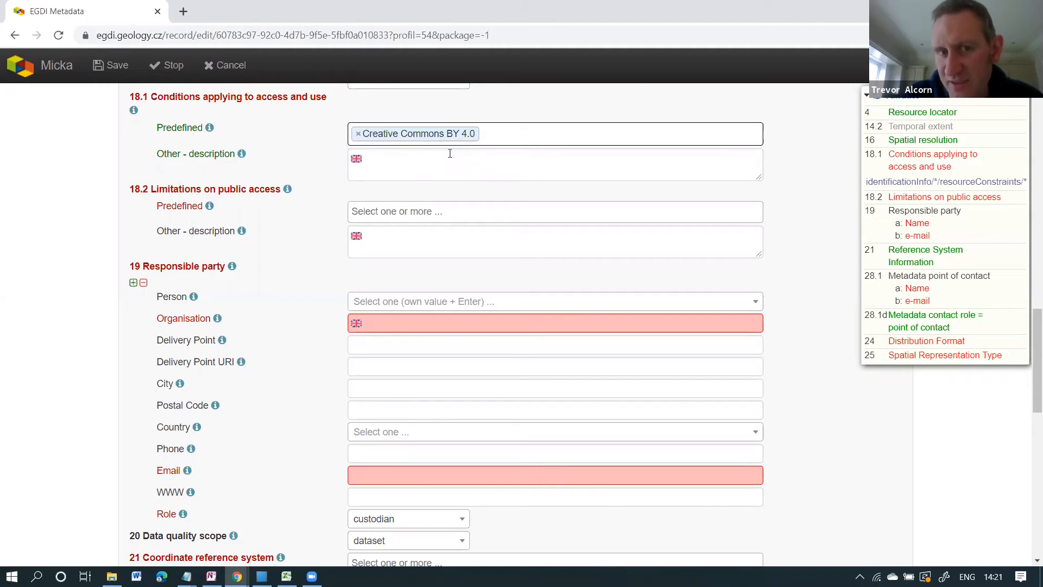
click(433, 163)
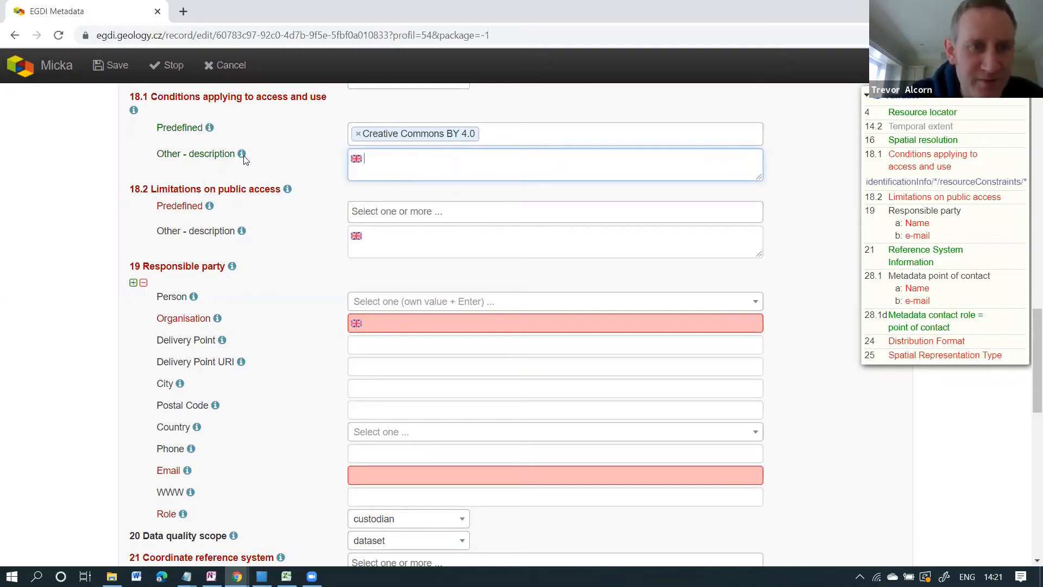
mouse_move(244, 158)
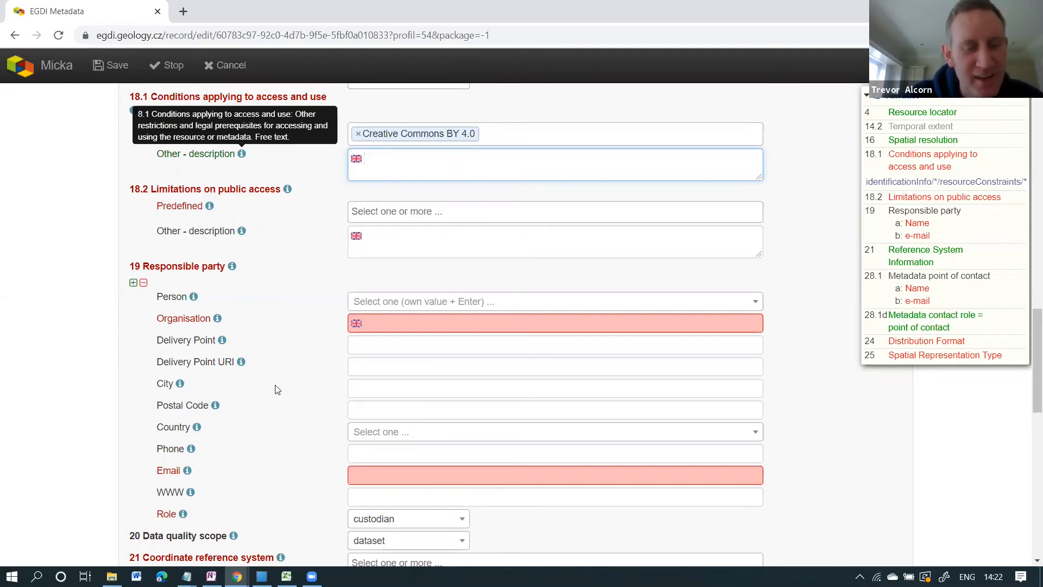
click(237, 576)
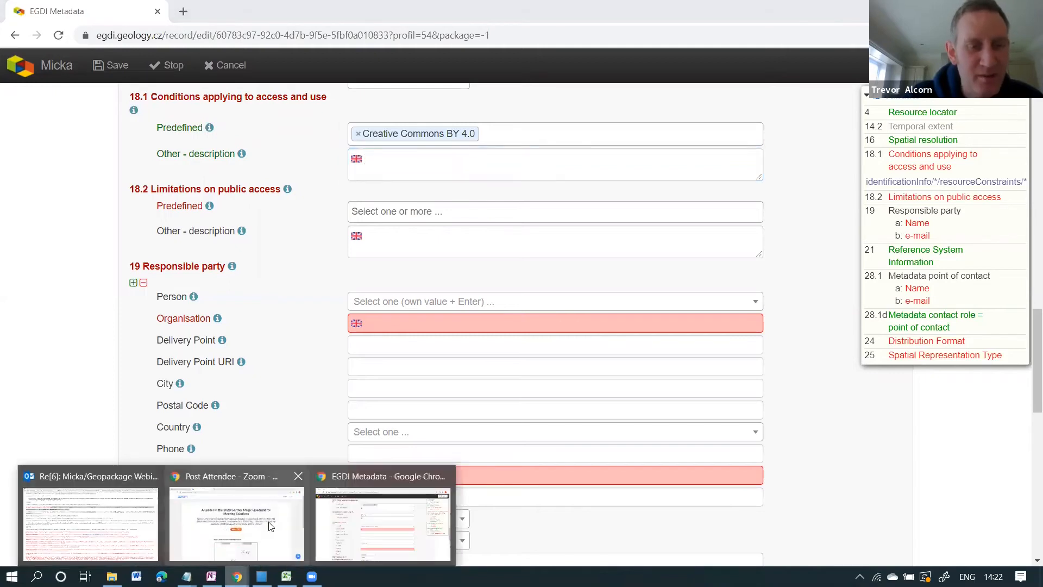
click(183, 12)
text(www.)
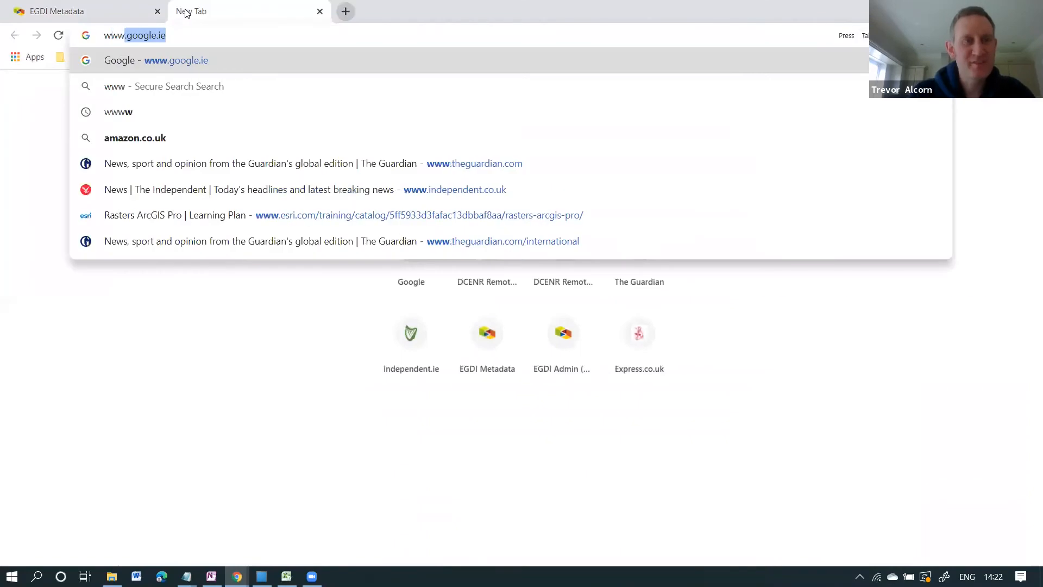
key(Return)
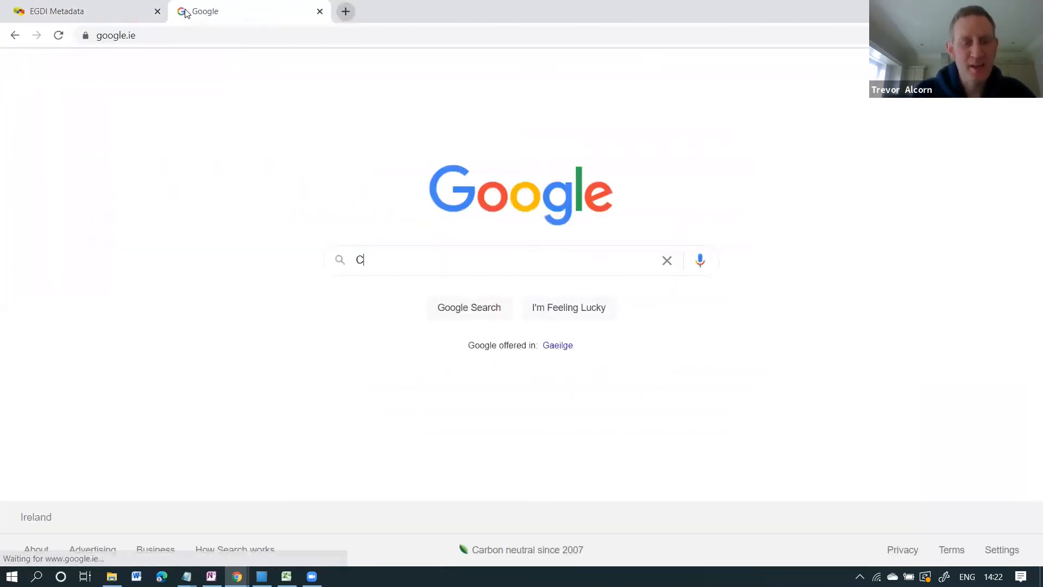
text(Create)
key(BackSpace)
text(ive)
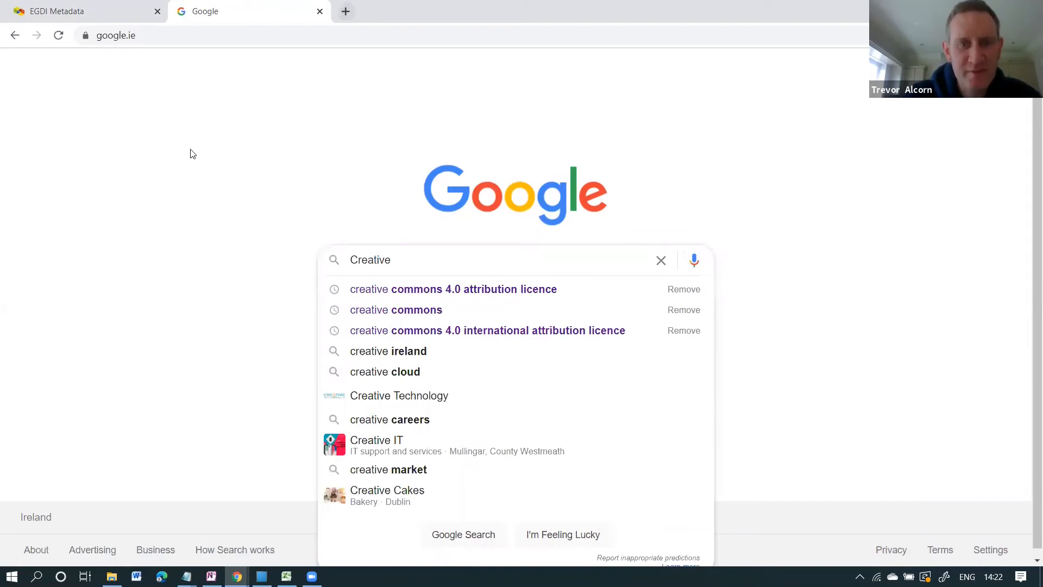
click(489, 291)
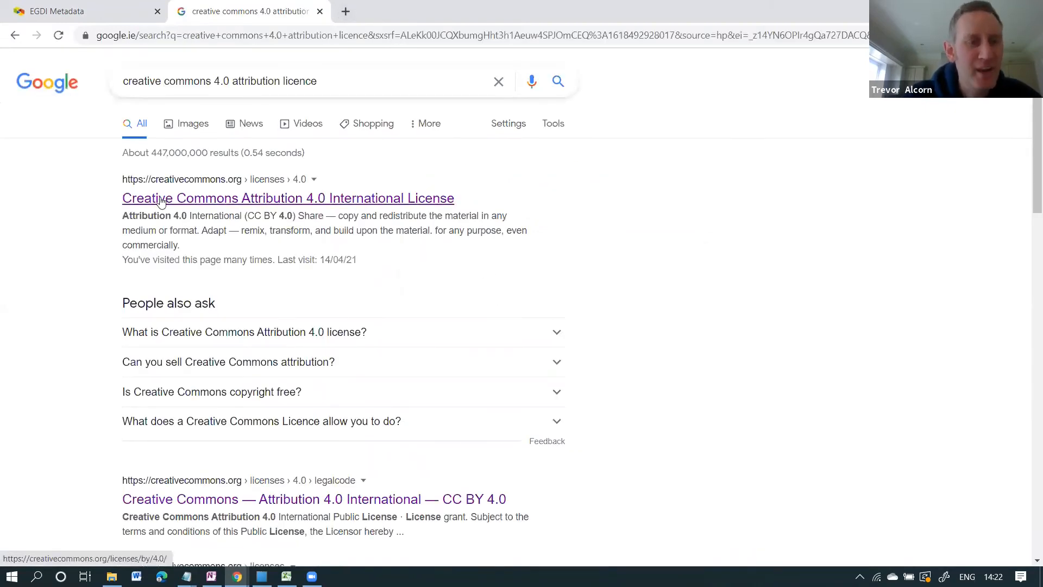
click(162, 200)
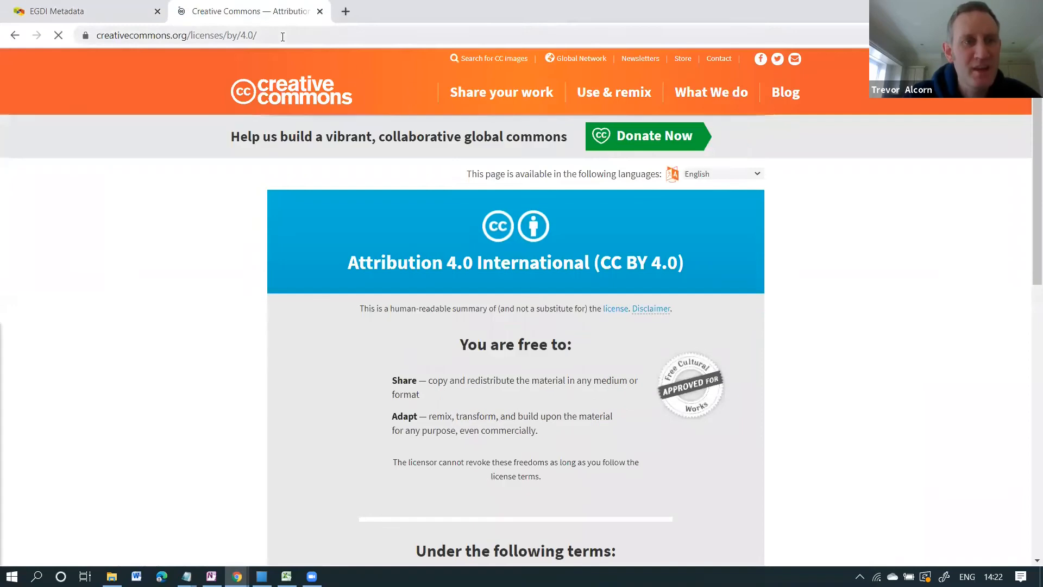
click(283, 36)
key(ctrl+c)
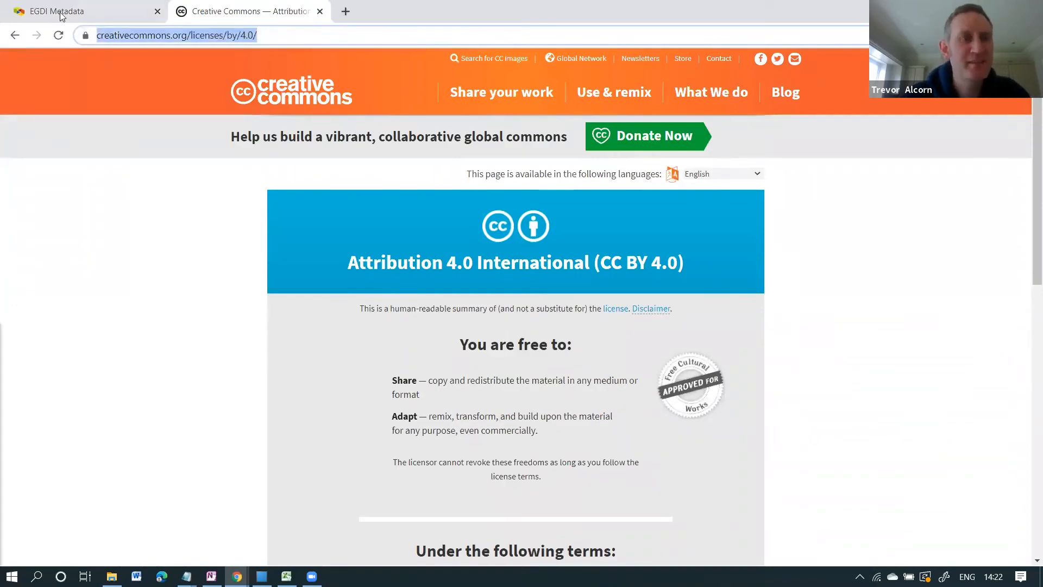
key(ctrl+shift+Tab)
key(ctrl+v)
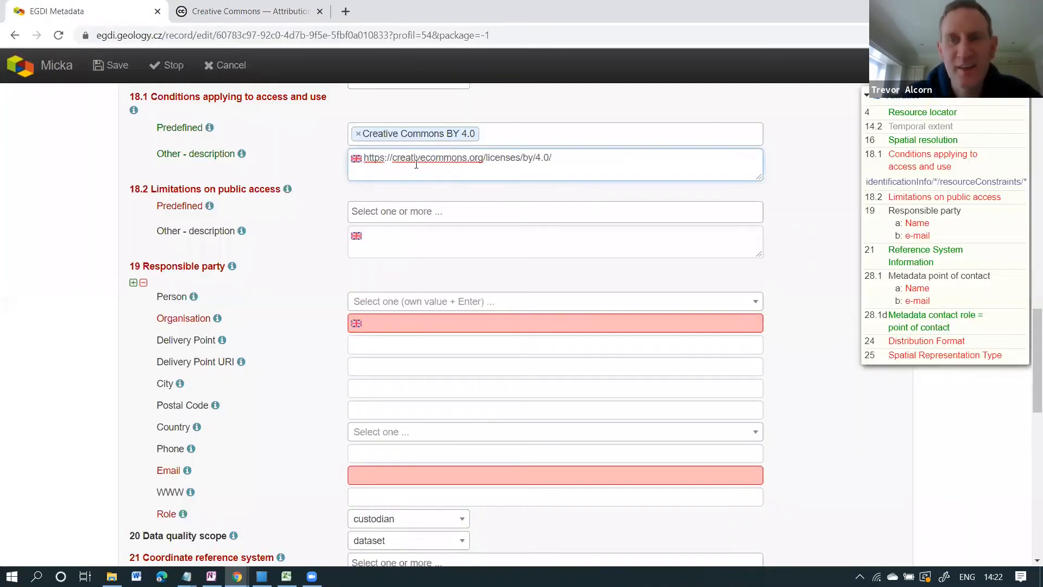
Set 18.2 to 'no limitations to public access' with note 'See INSPIRE Directive for more details', and save.
click(934, 198)
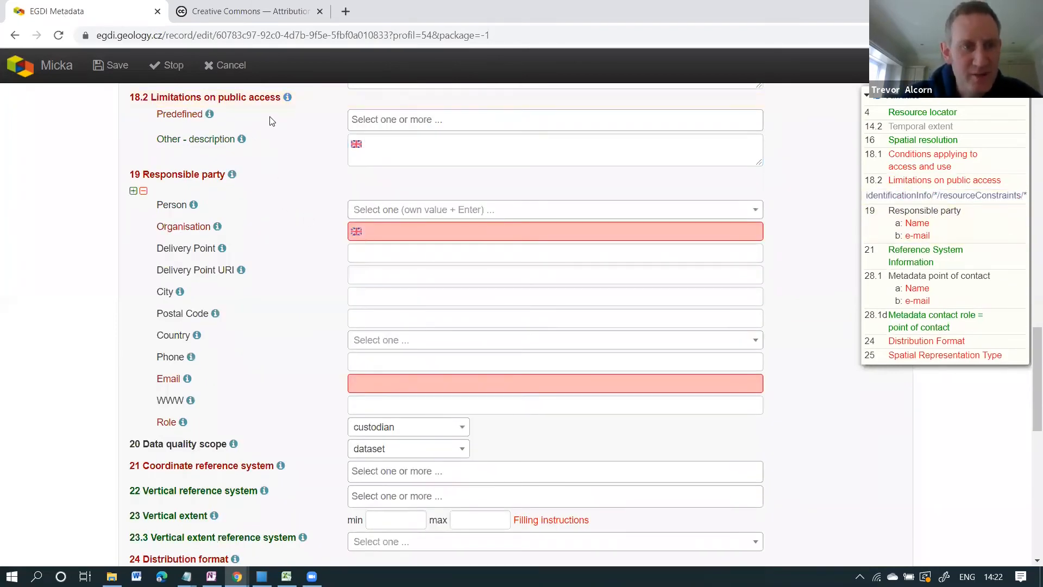
click(471, 119)
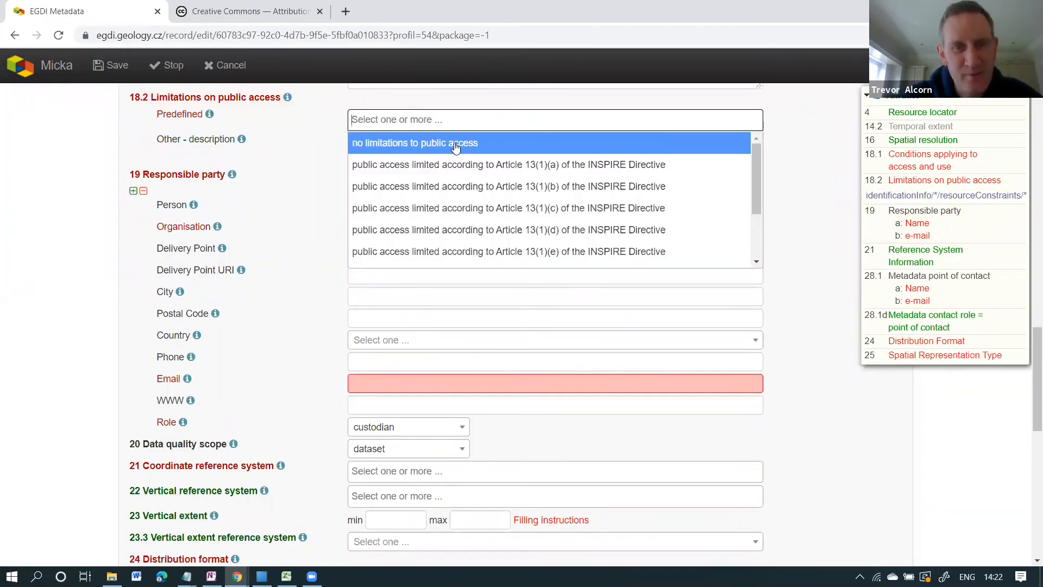
click(455, 144)
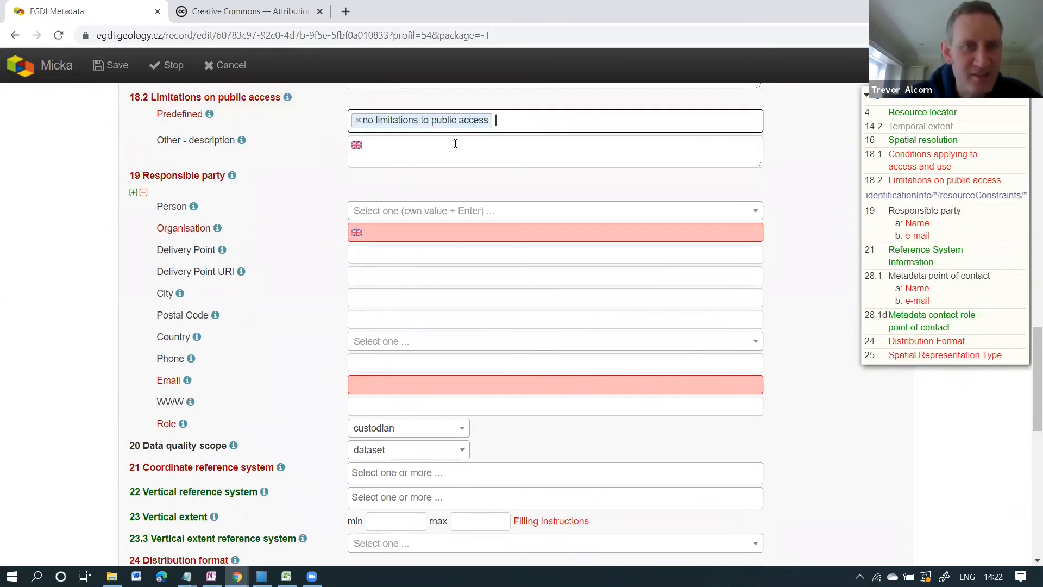
click(403, 150)
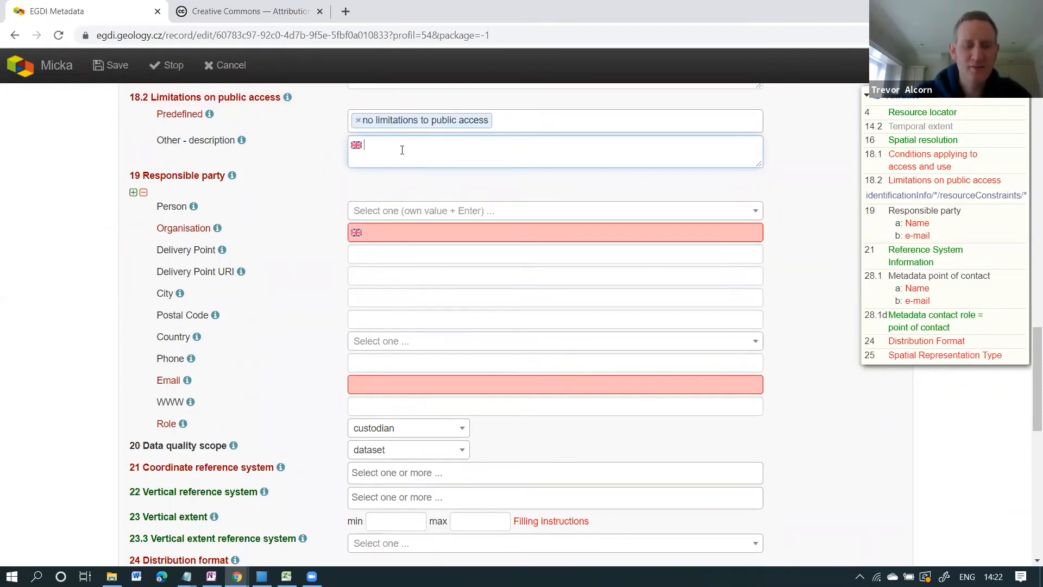
text(See INSPIRE D)
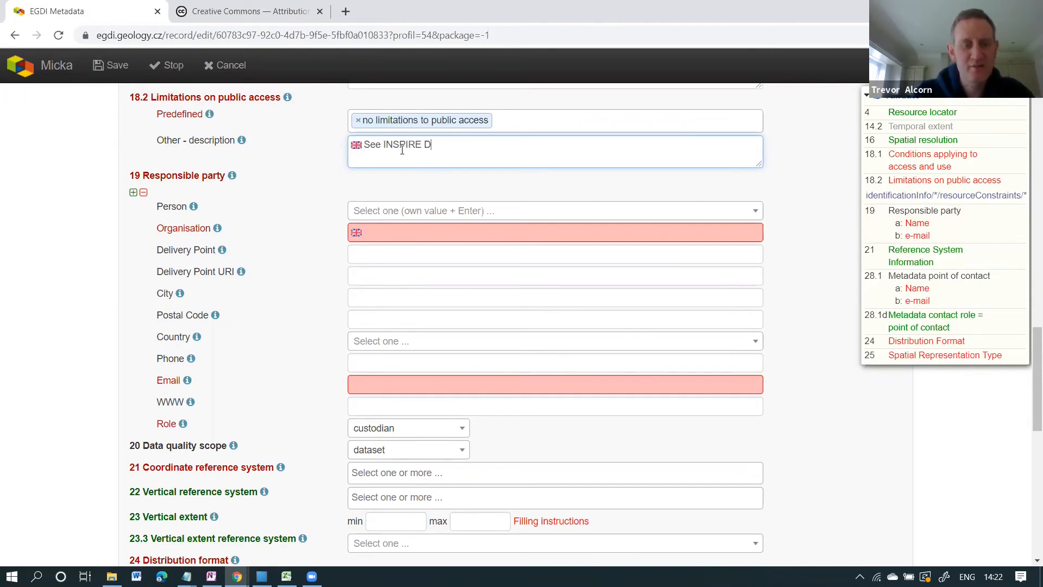
text(irect)
key(BackSpace)
key(BackSpace)
key(BackSpace)
key(BackSpace)
text(recx)
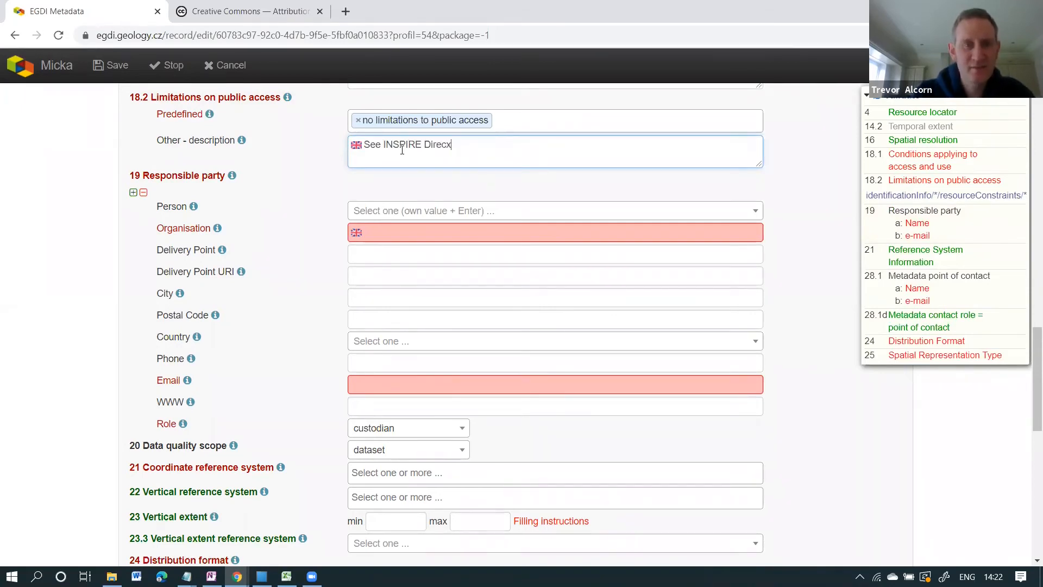
key(BackSpace)
text(tive )
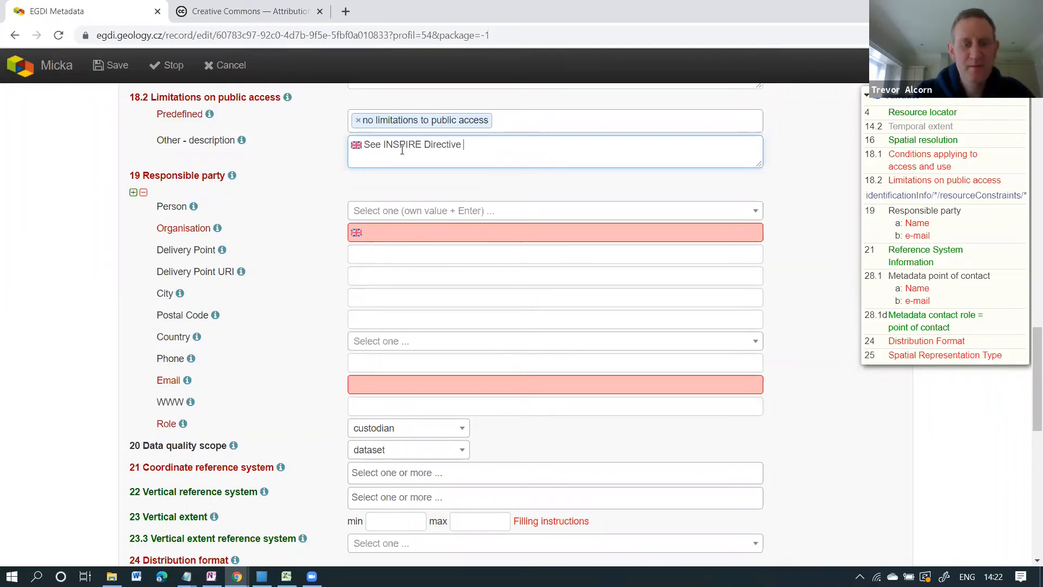
text(for more details)
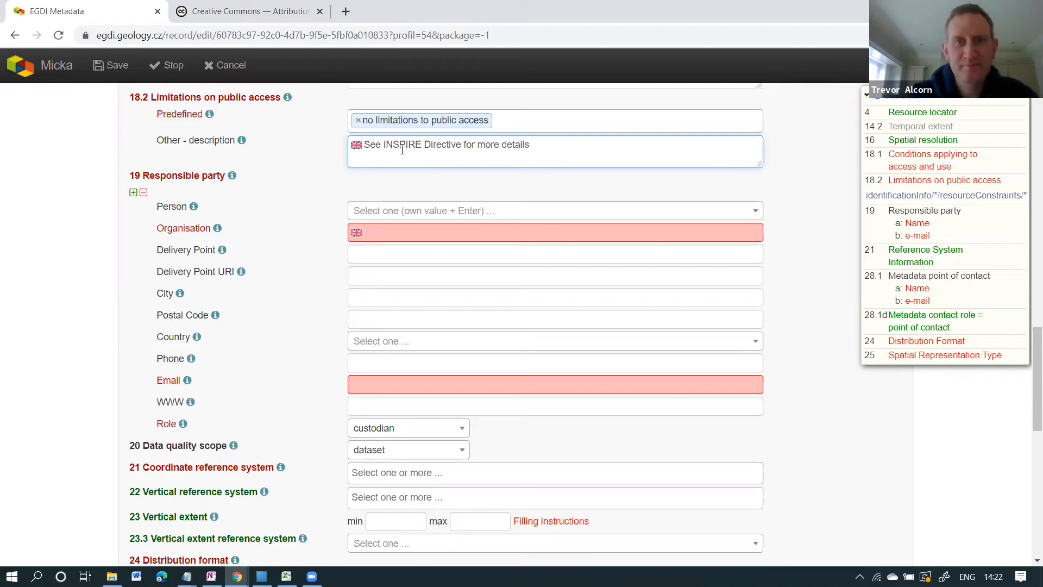
click(111, 65)
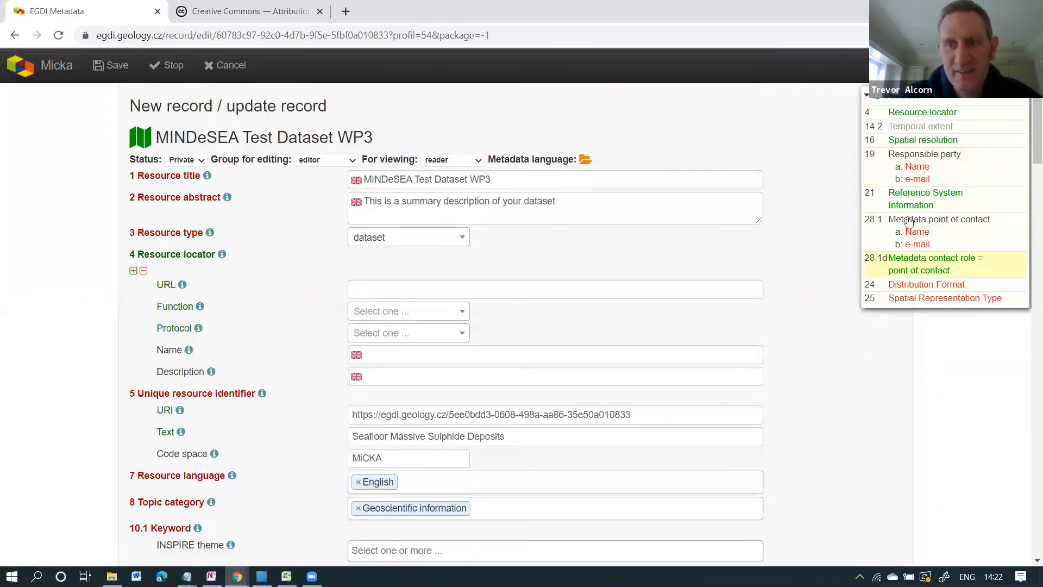
Browse and search the Responsible party person list for a contact name, closing it without choosing.
click(917, 172)
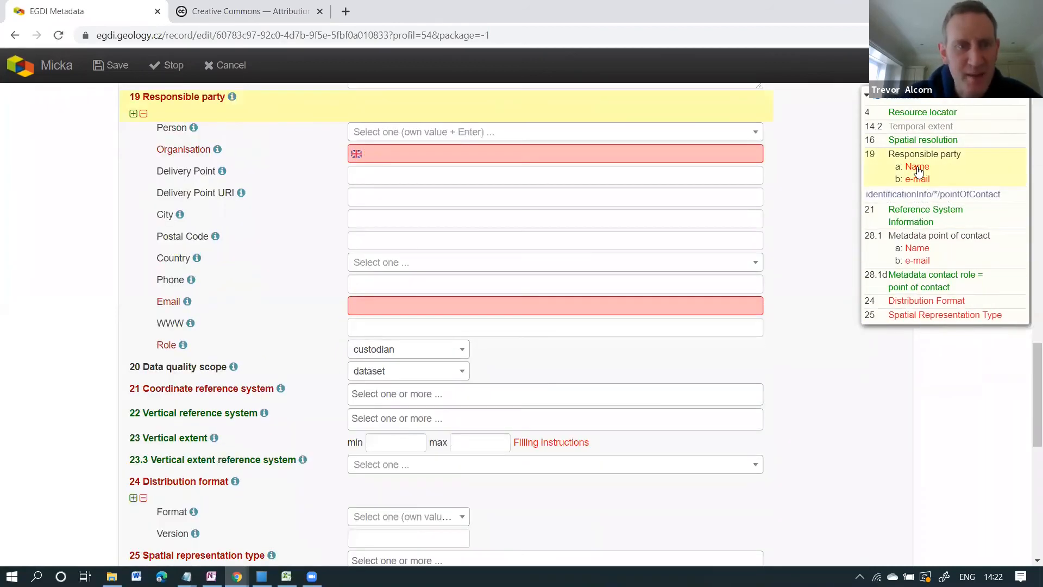
click(426, 155)
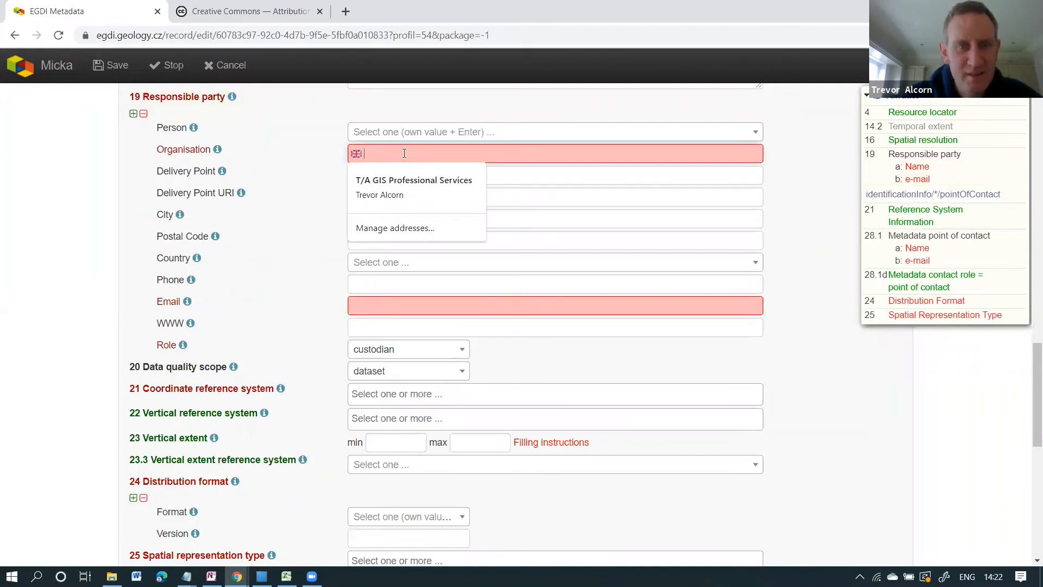
click(510, 134)
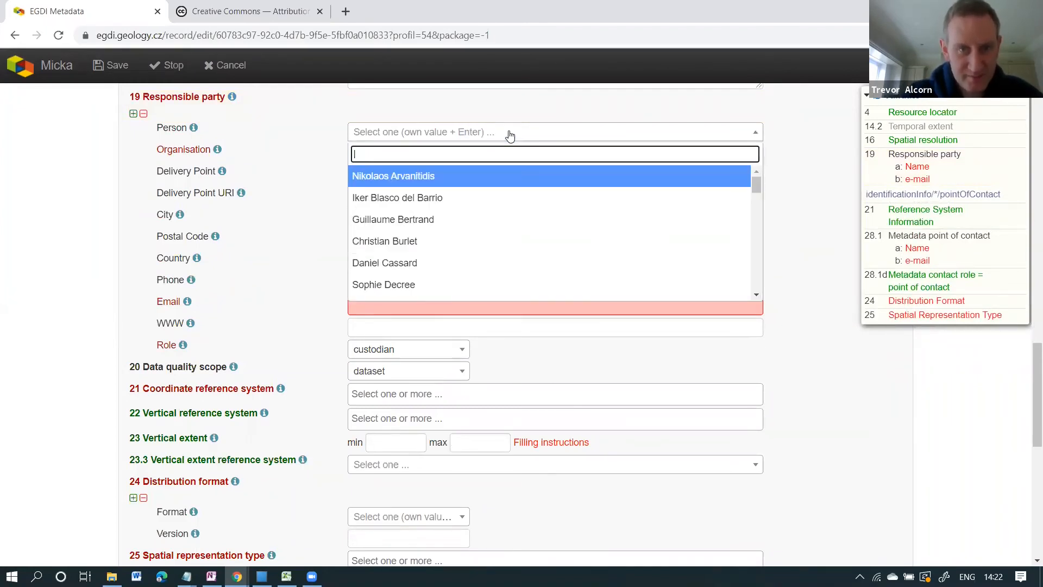
scroll(442, 226, down, 3)
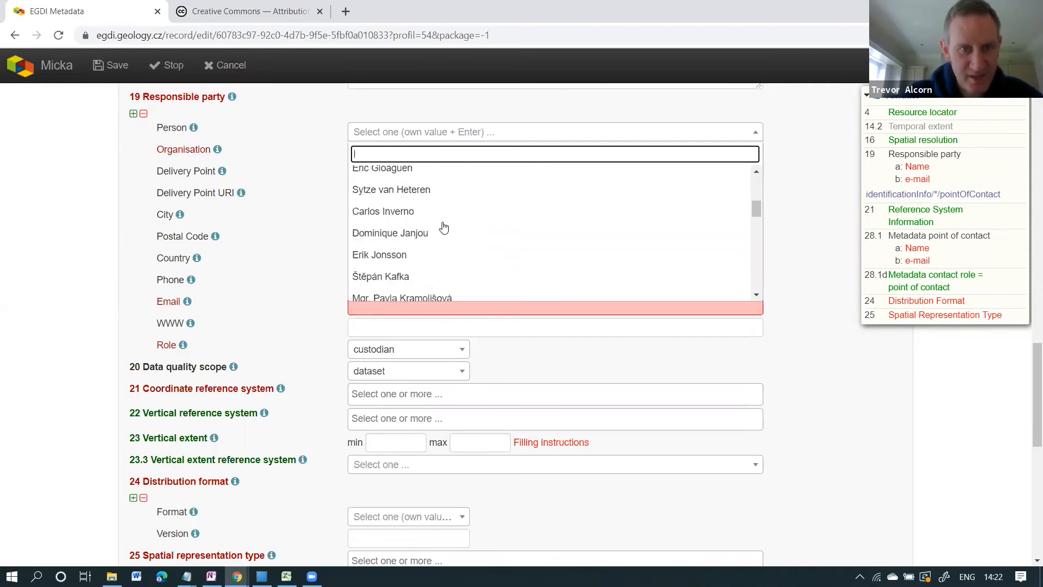
scroll(443, 227, down, 5)
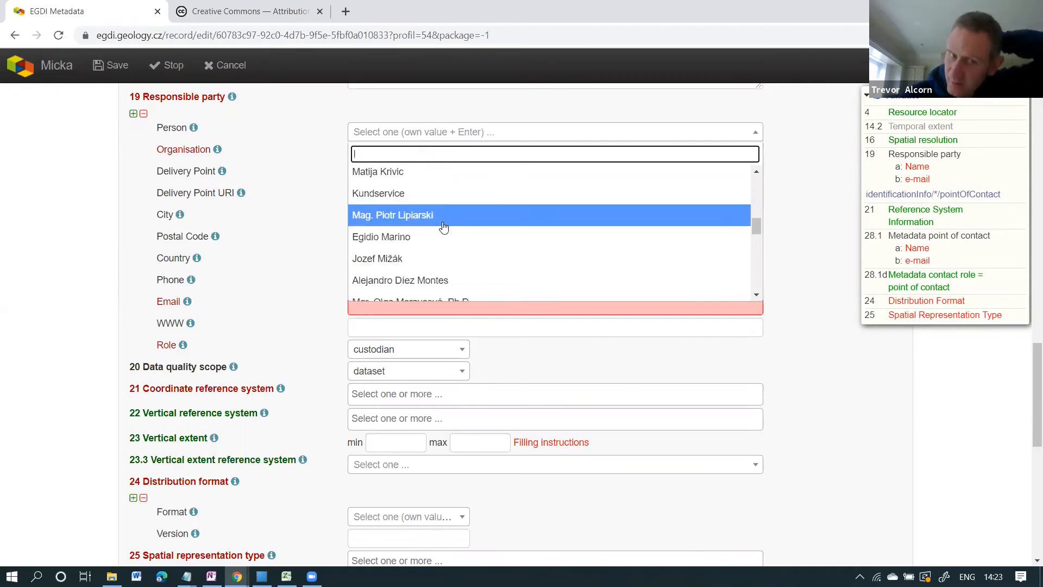
scroll(444, 227, down, 5)
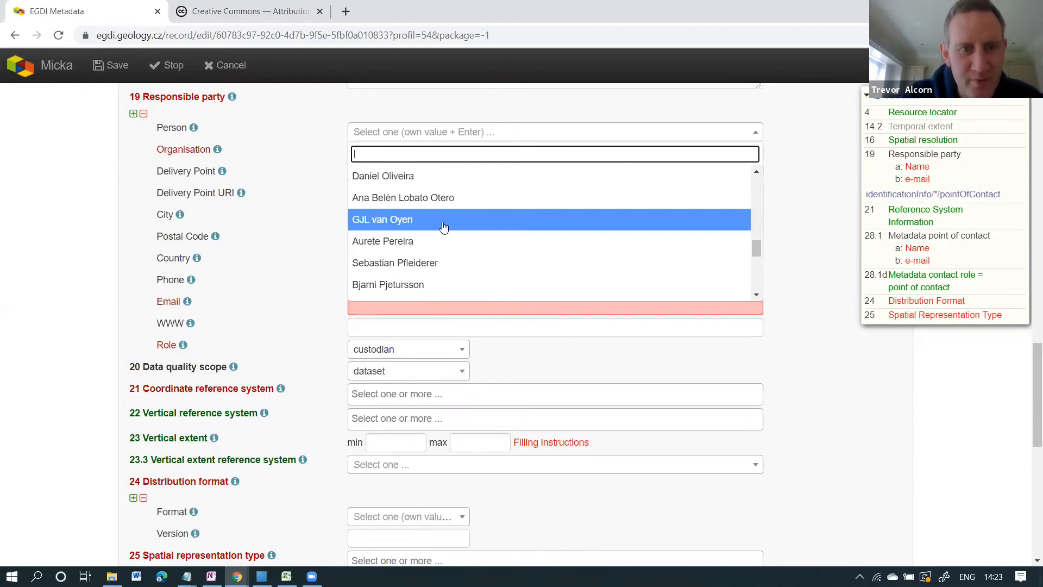
scroll(444, 227, down, 3)
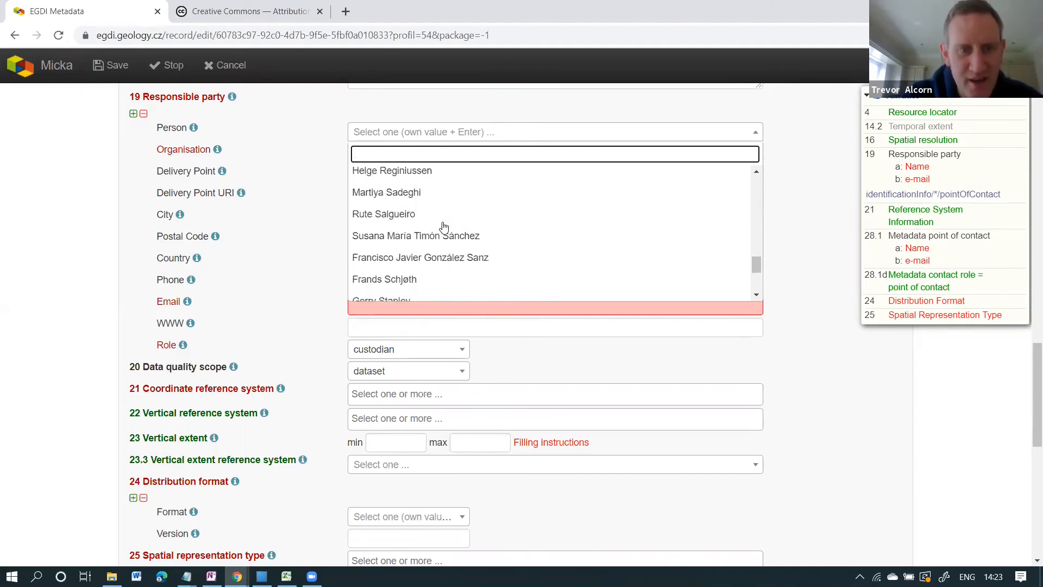
scroll(443, 227, down, 5)
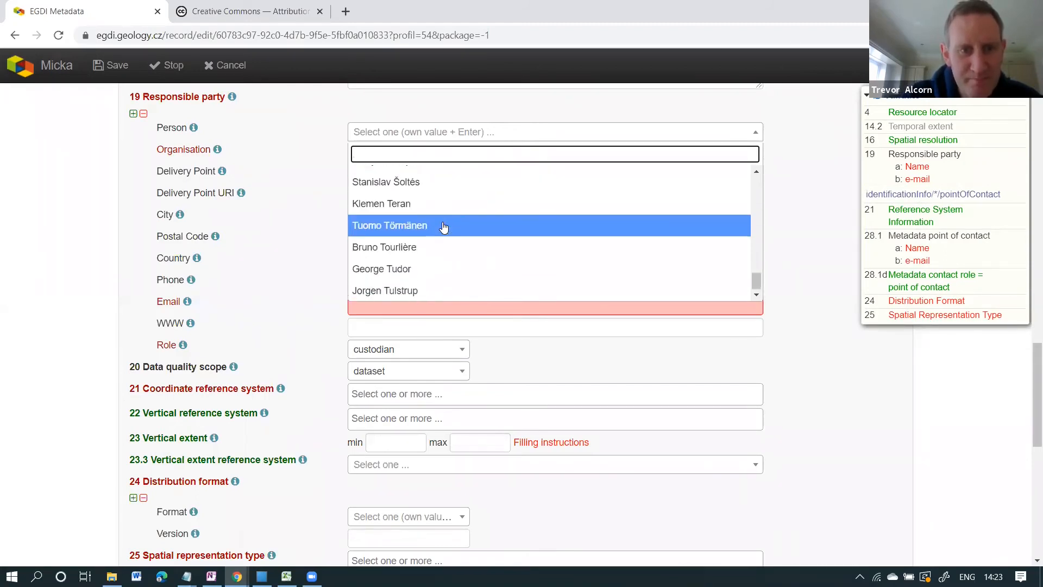
drag(759, 284, 750, 195)
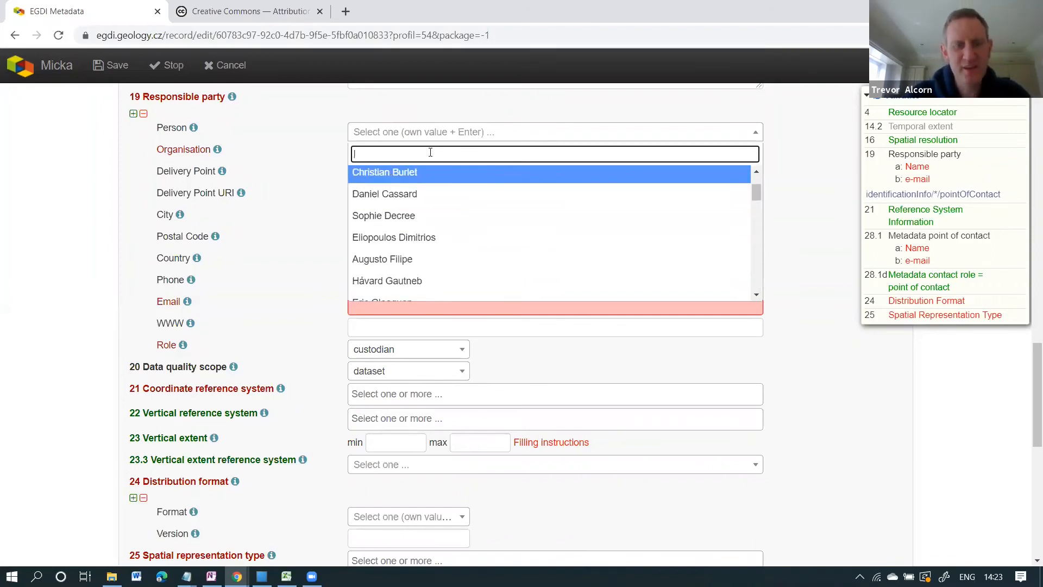
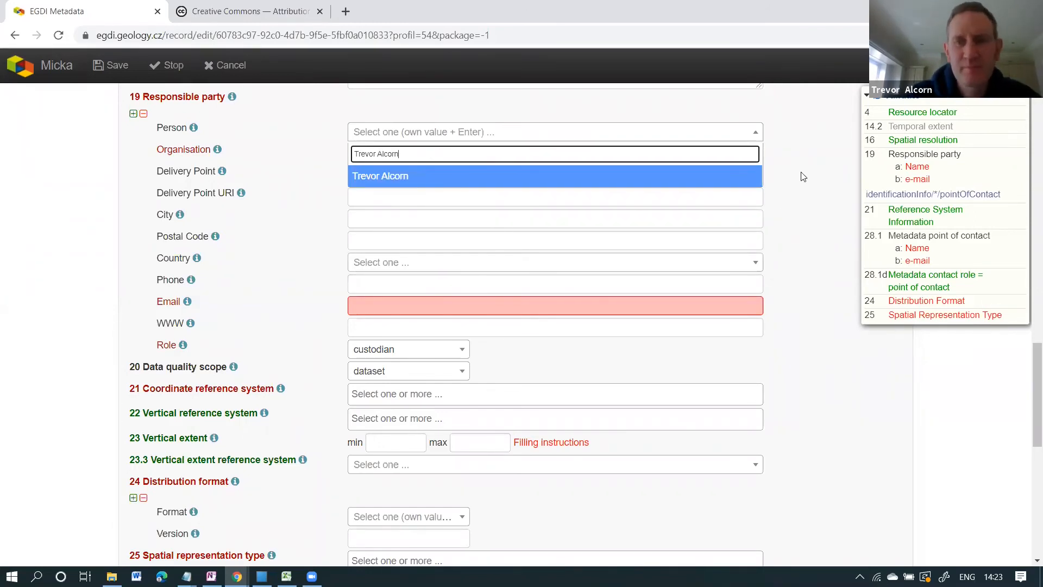
click(803, 177)
Choose the IGME contact as 19 Responsible party, keep role custodian, and save.
click(530, 156)
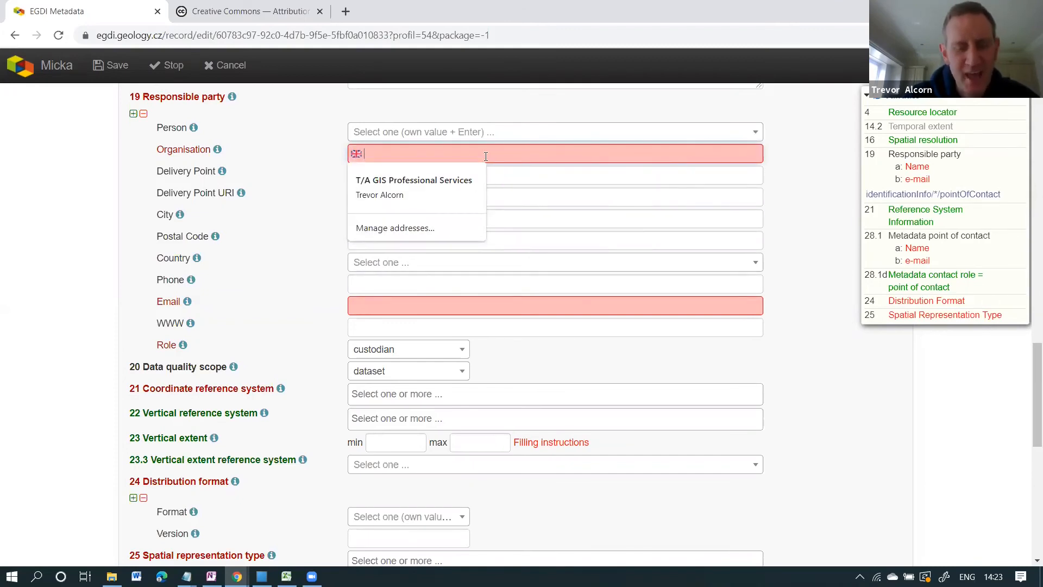
text(Georg)
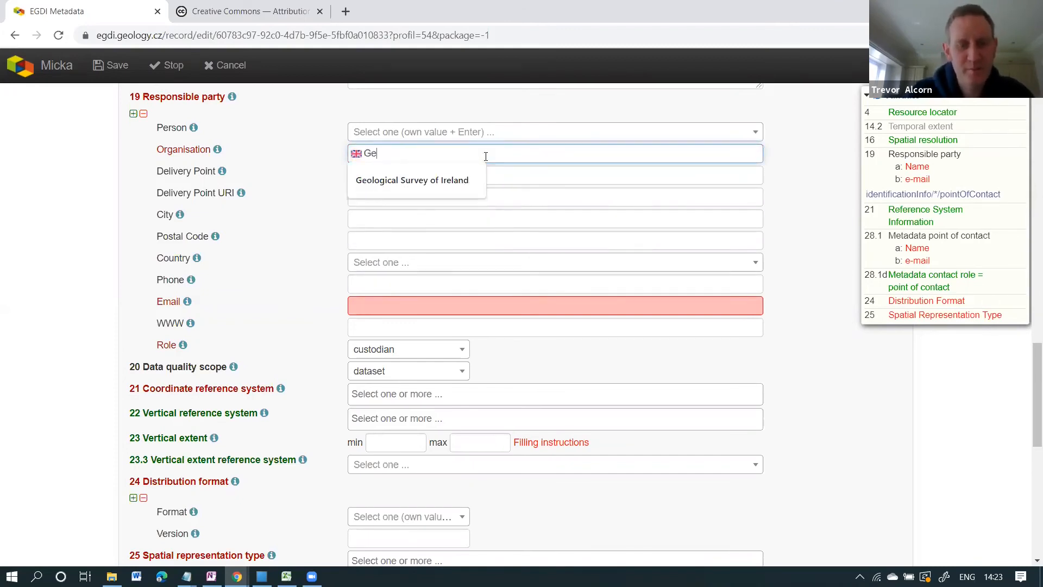
key(BackSpace)
key(BackSpace)
key(BackSpace)
key(BackSpace)
key(BackSpace)
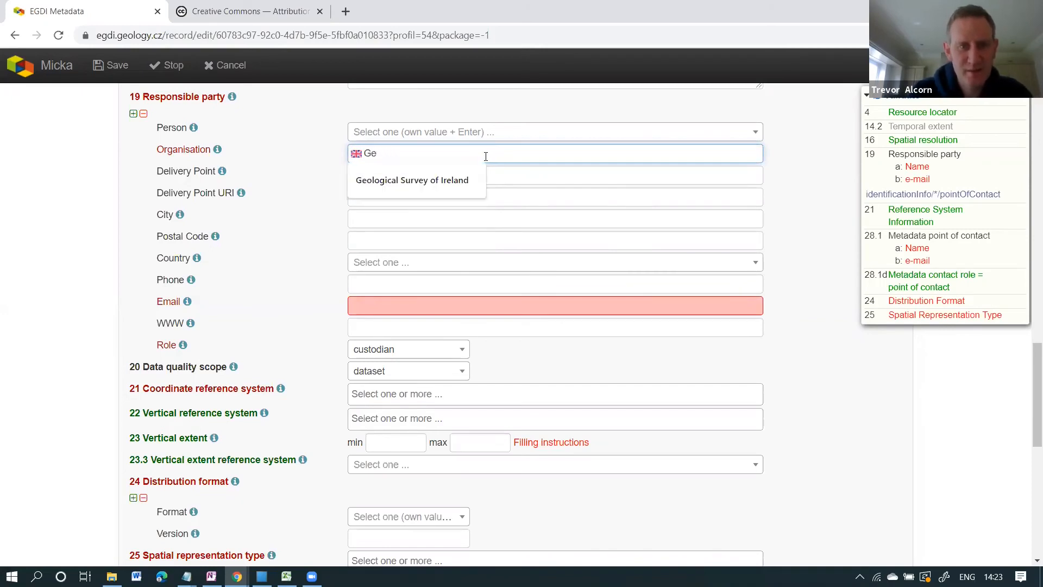
click(540, 133)
click(541, 134)
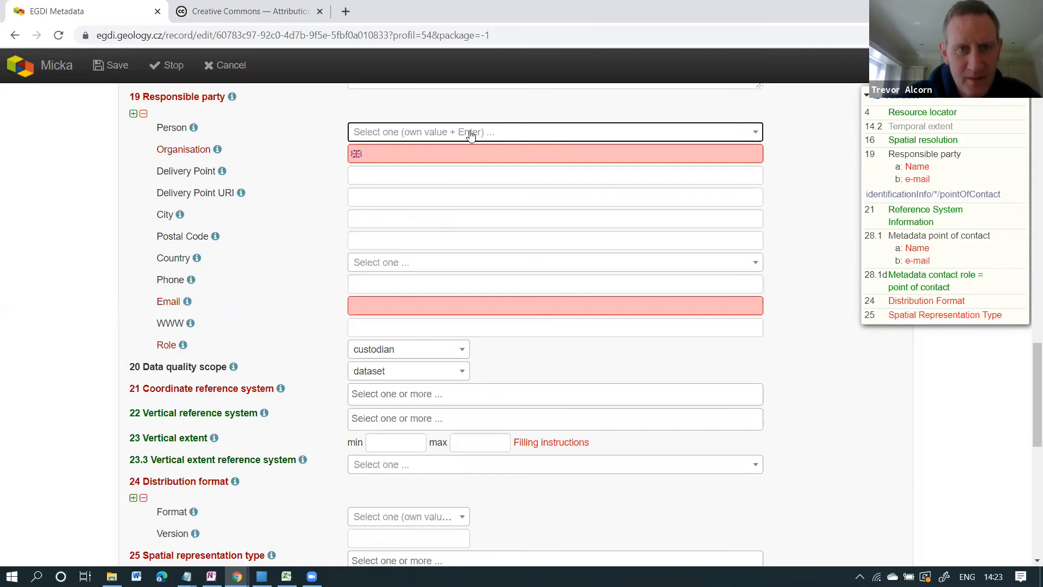
click(471, 136)
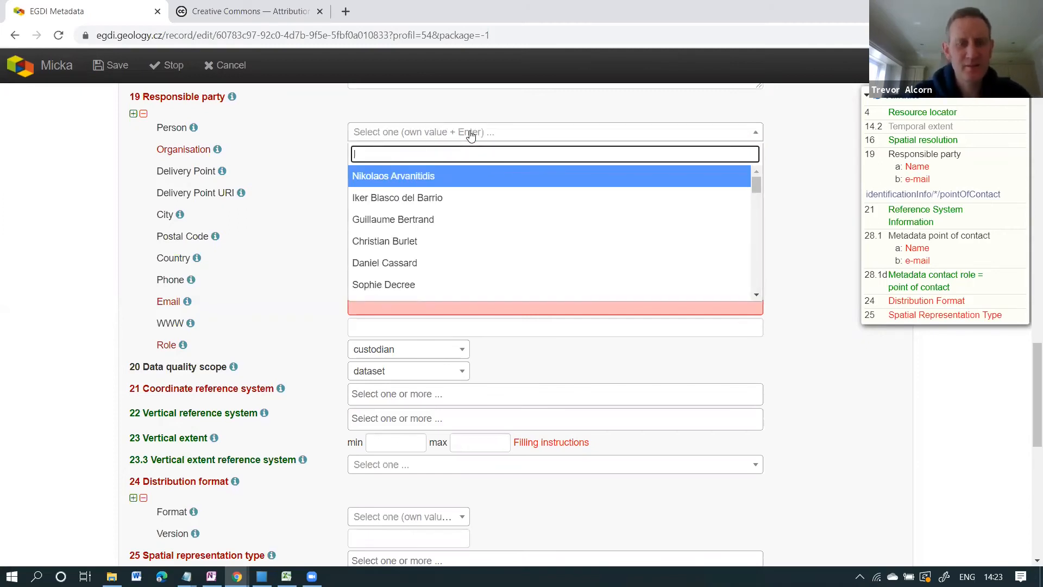
click(408, 197)
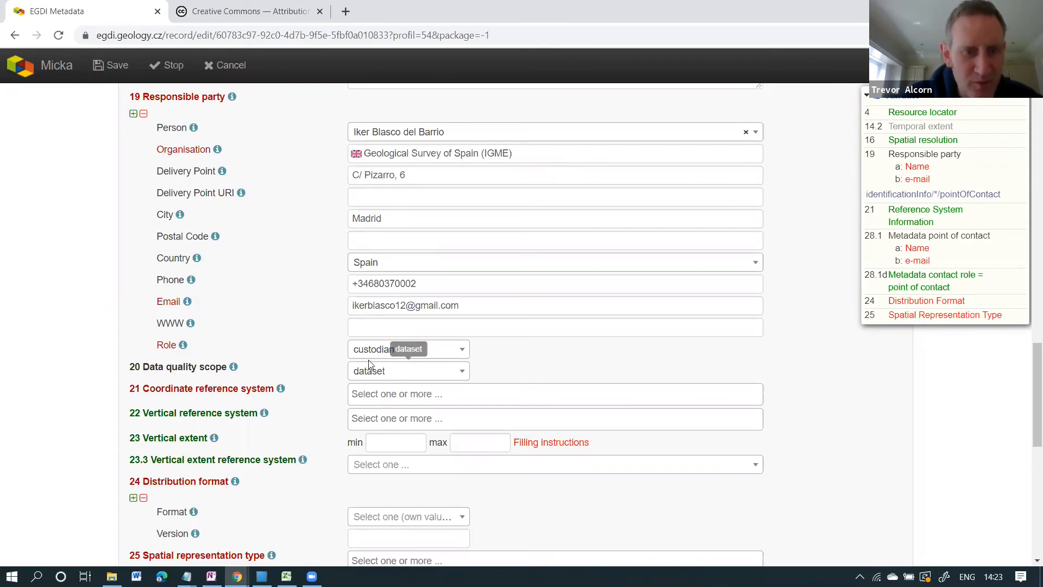
click(461, 349)
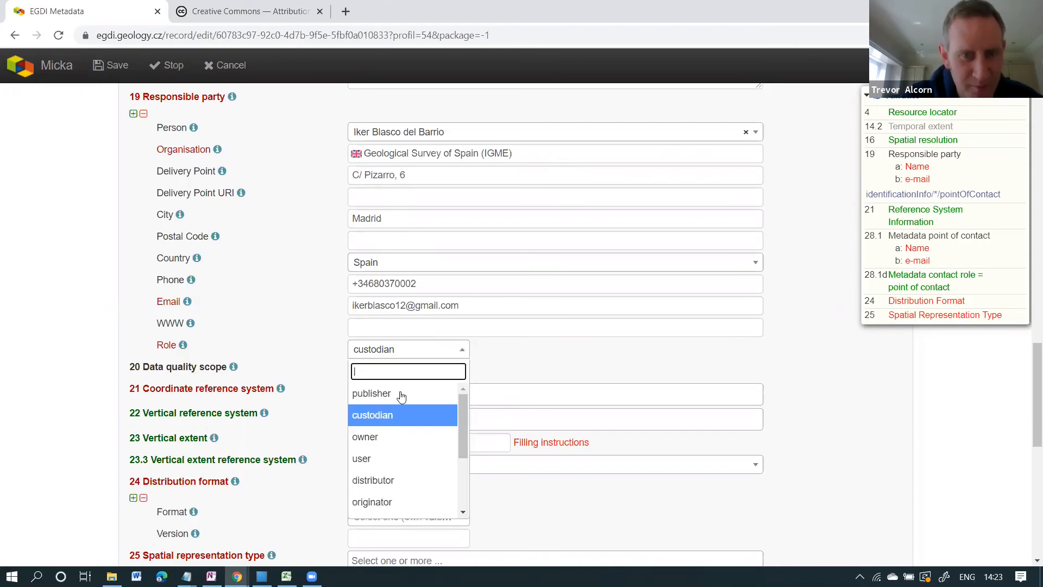
click(519, 351)
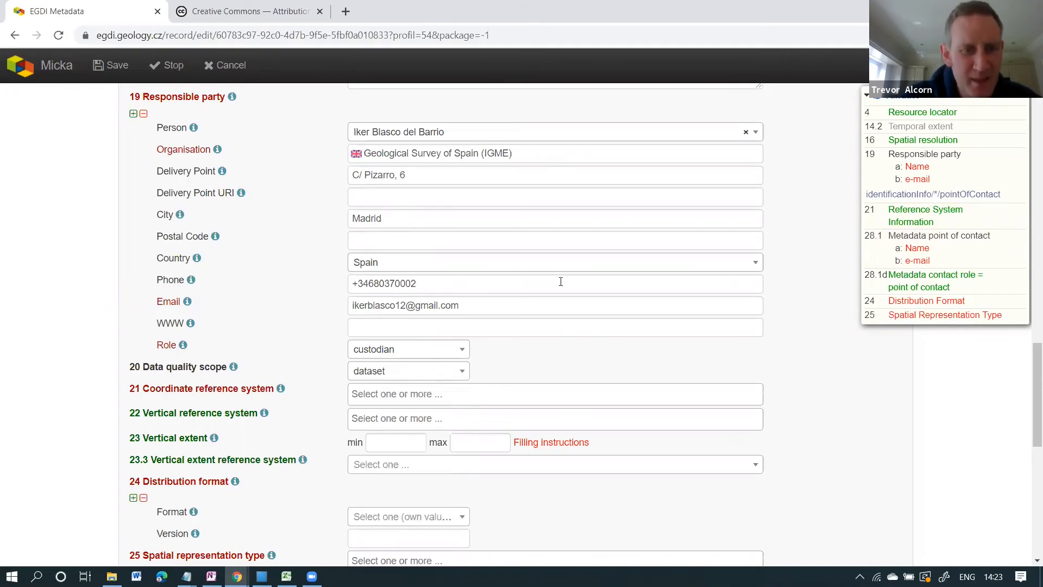
click(901, 96)
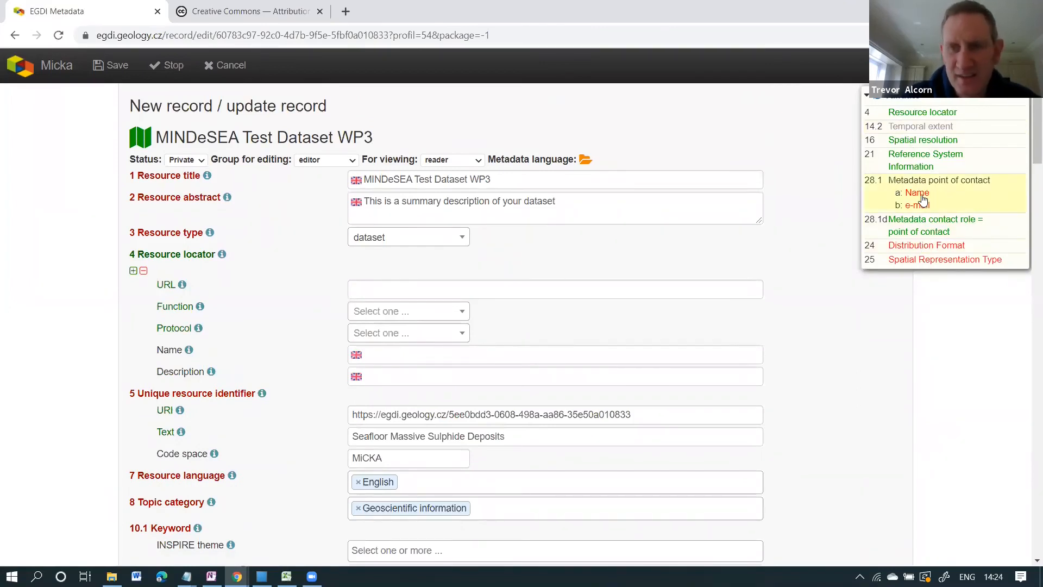
Assign the IGME contact as the 28.1 Metadata point of contact and save.
click(918, 194)
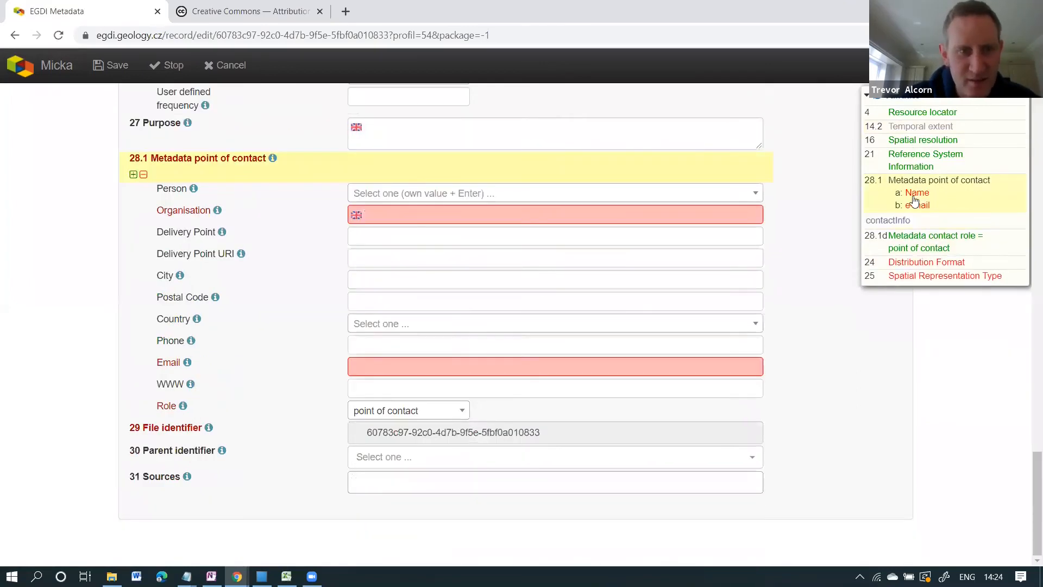
click(450, 197)
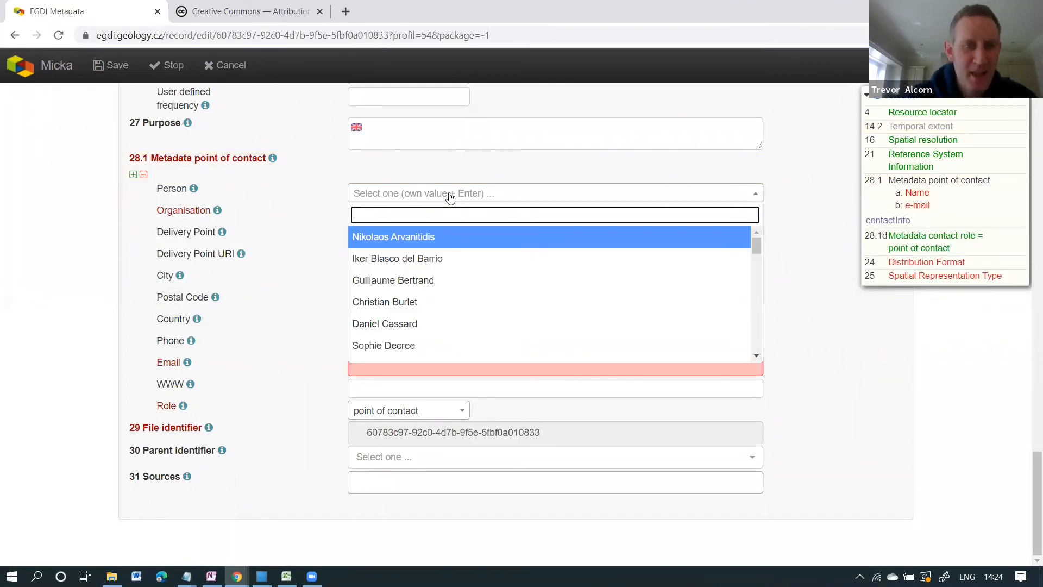
click(399, 257)
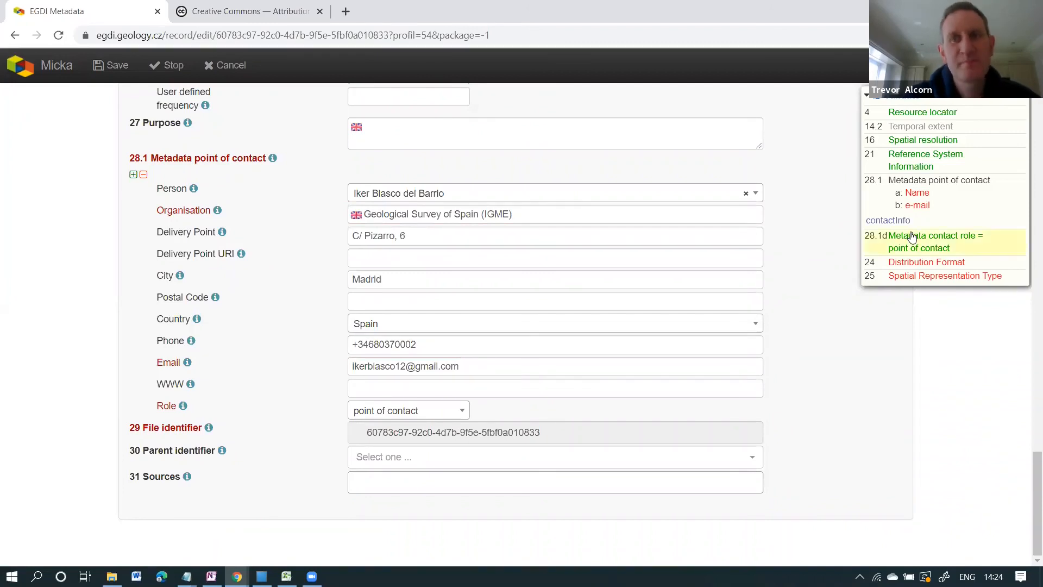
click(900, 96)
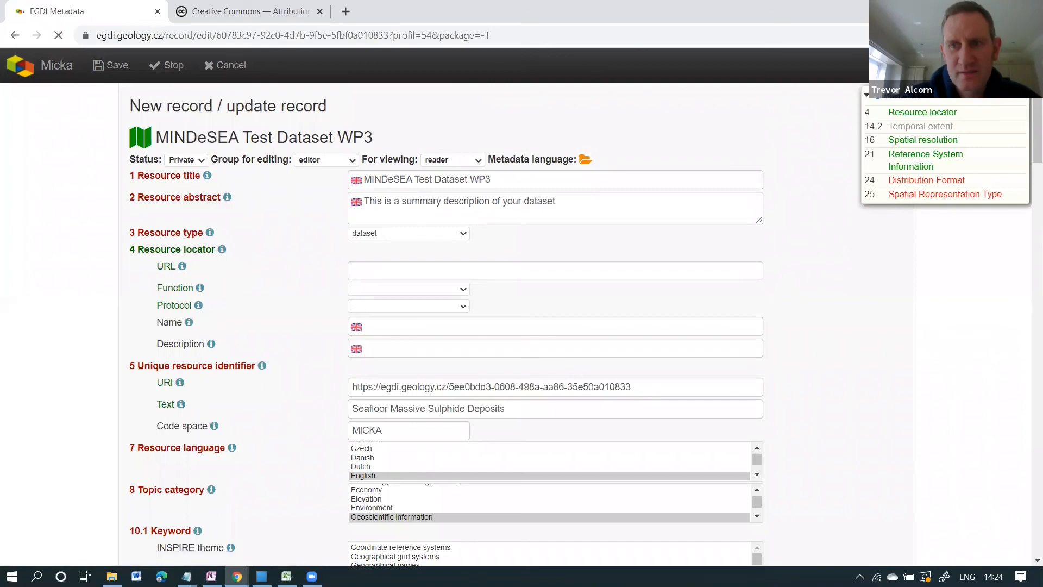
Set the distribution format to Geopackage+SQLite with version ArcGIS 10.x and save.
click(912, 186)
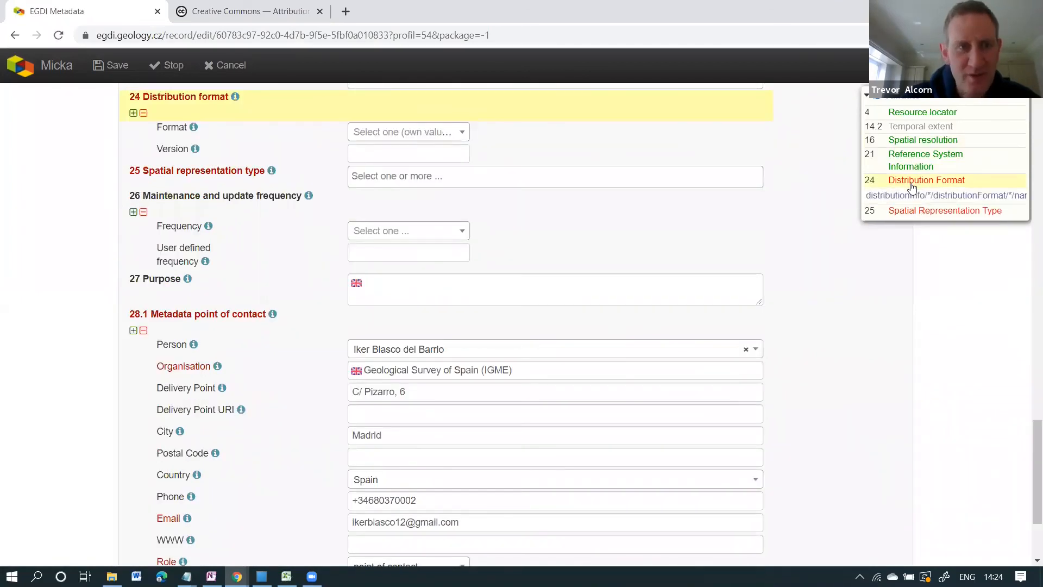
click(461, 133)
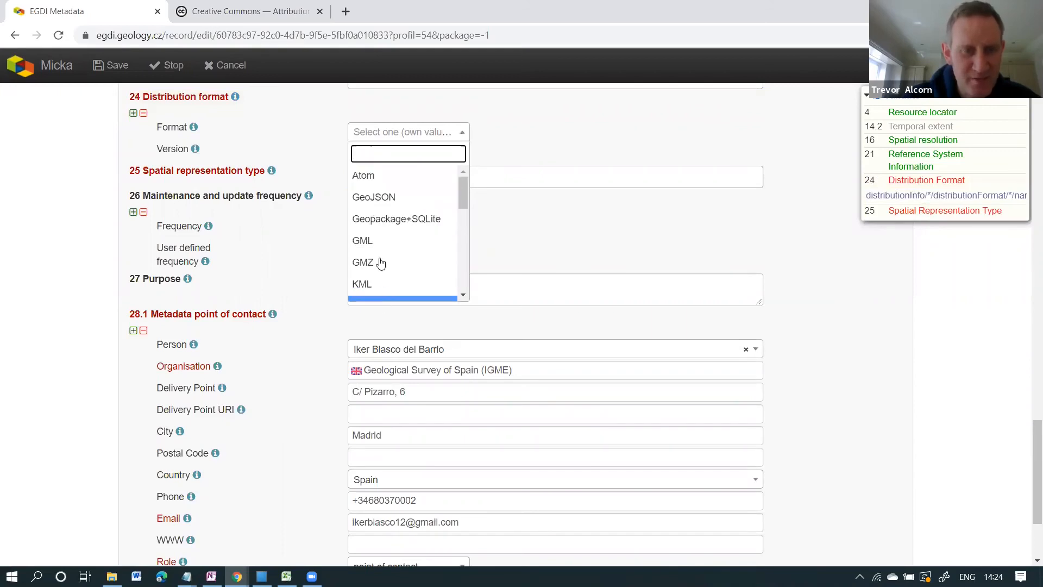
click(379, 217)
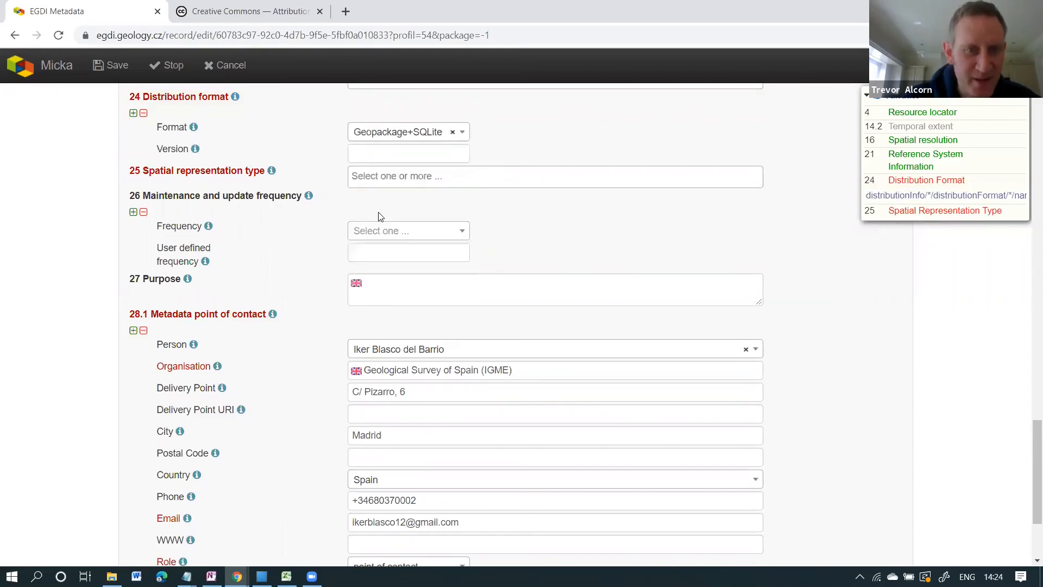
click(422, 149)
click(392, 181)
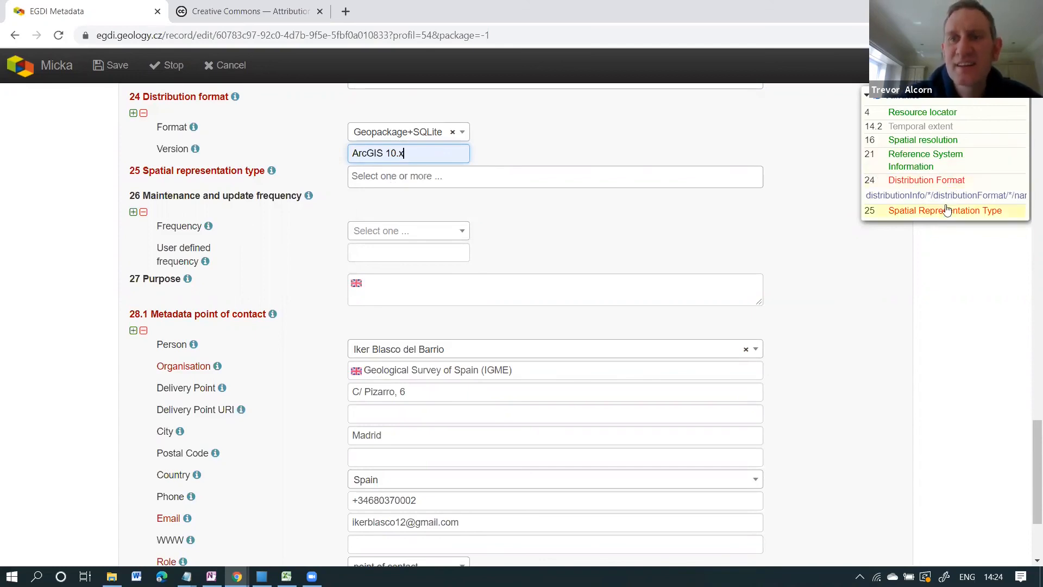
click(900, 96)
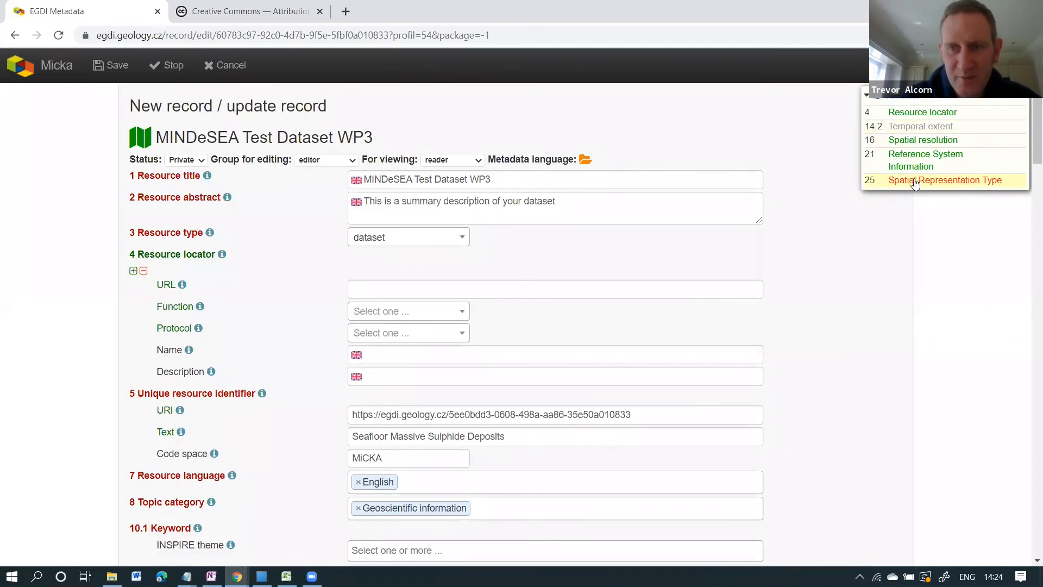
Select vector in field 25 Spatial representation type.
click(914, 182)
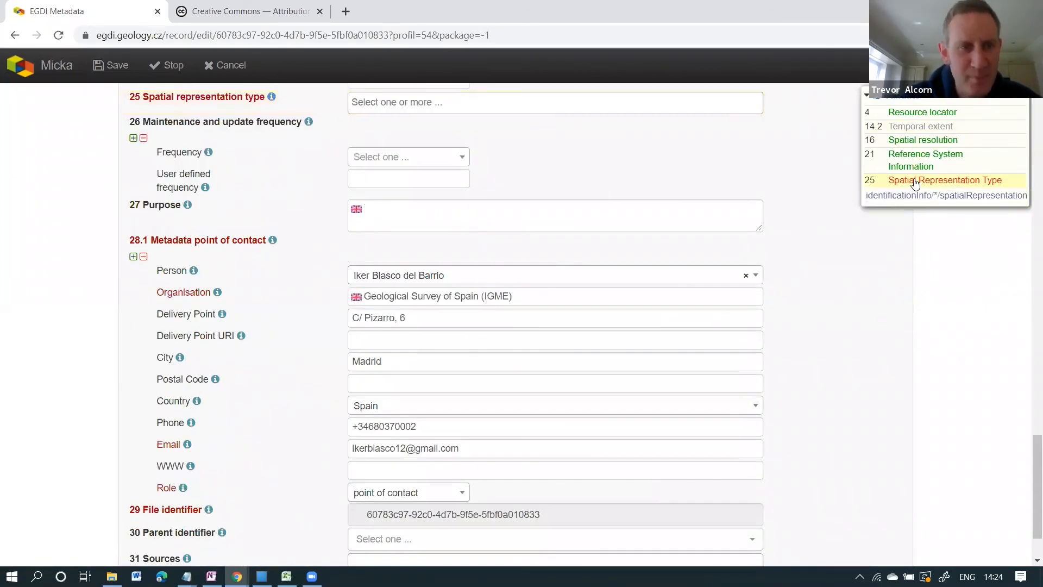
click(524, 104)
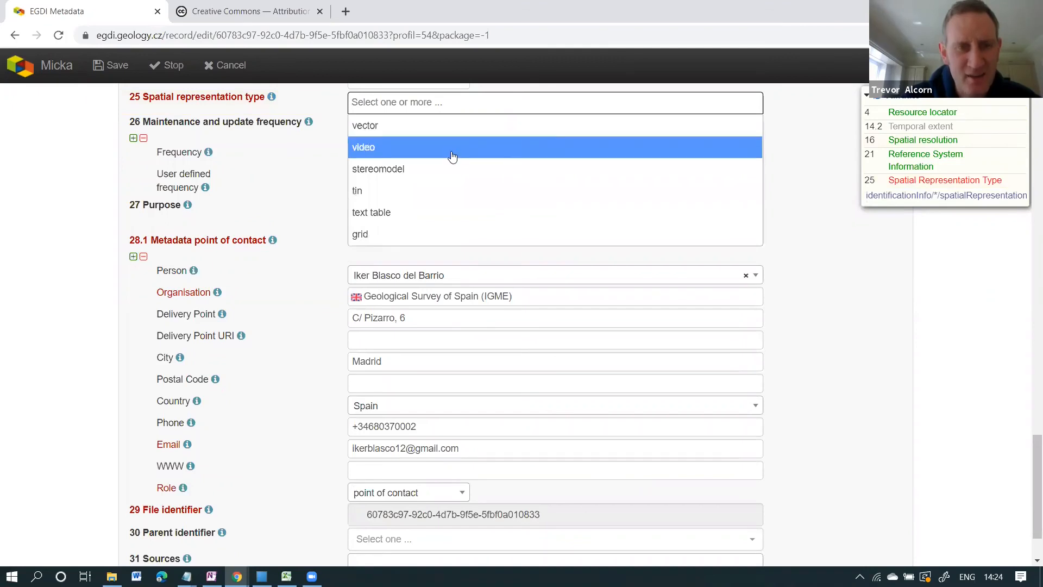
click(374, 132)
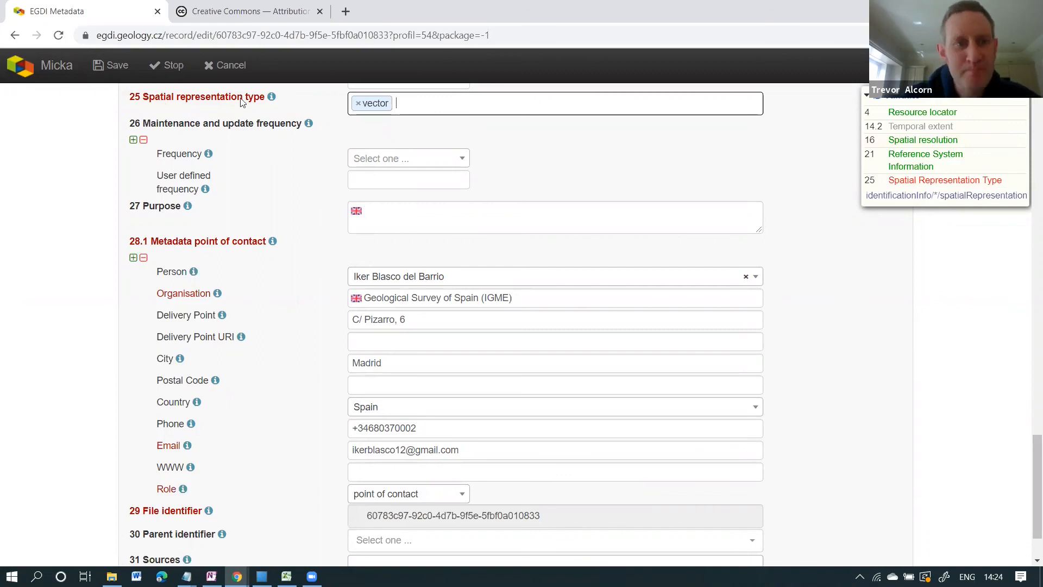
mouse_move(272, 99)
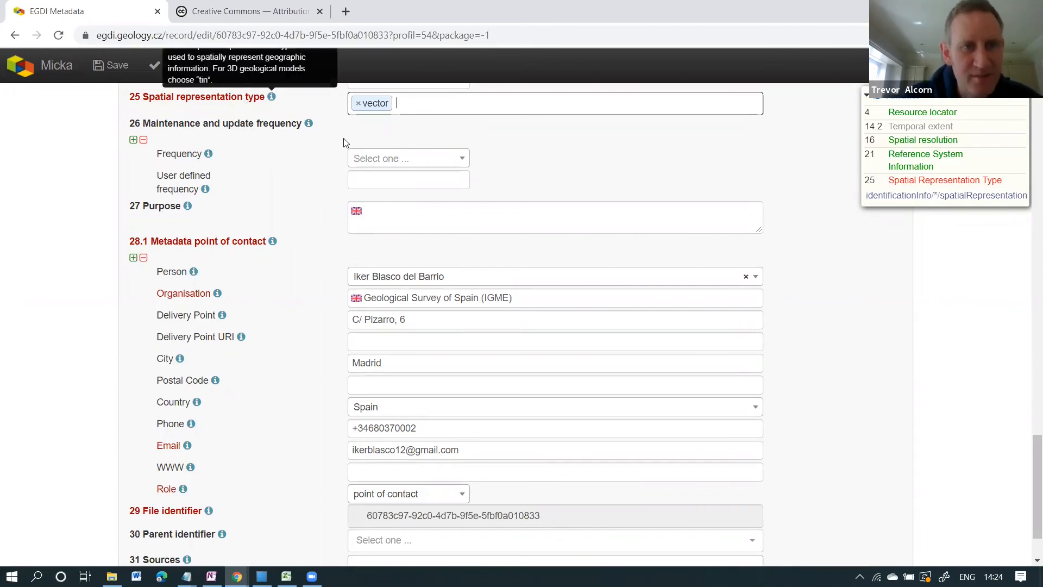
scroll(278, 311, up, 3)
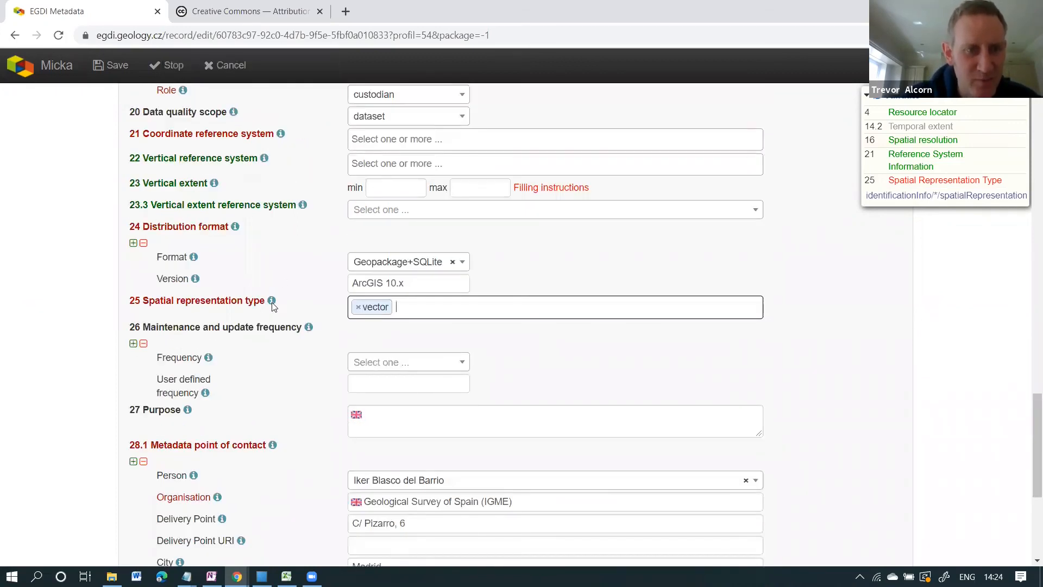
mouse_move(272, 305)
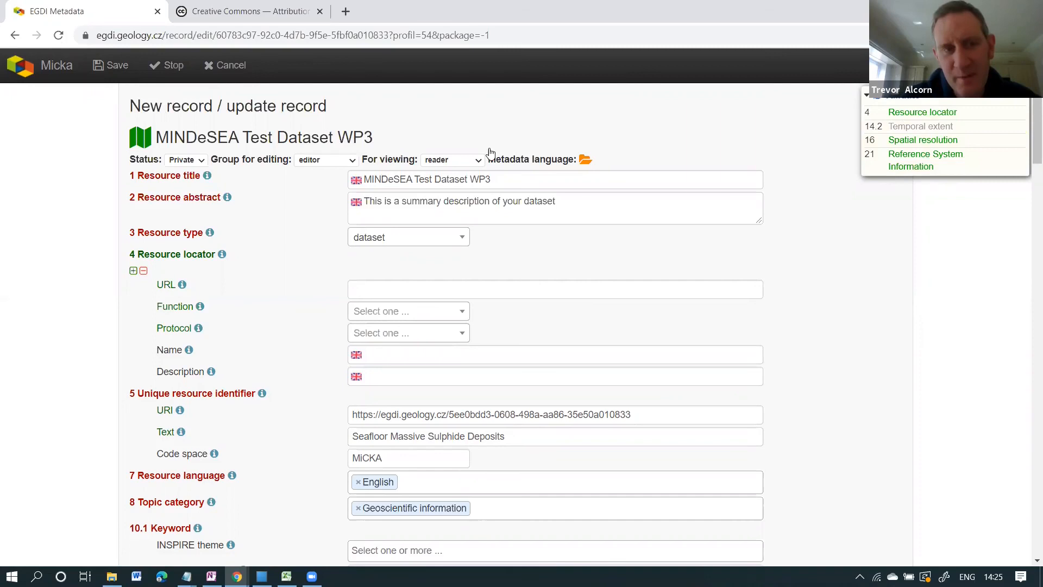
Save, stop editing, and scroll through the MINDeSEA Test Dataset WP3 Basic metadata view.
click(110, 64)
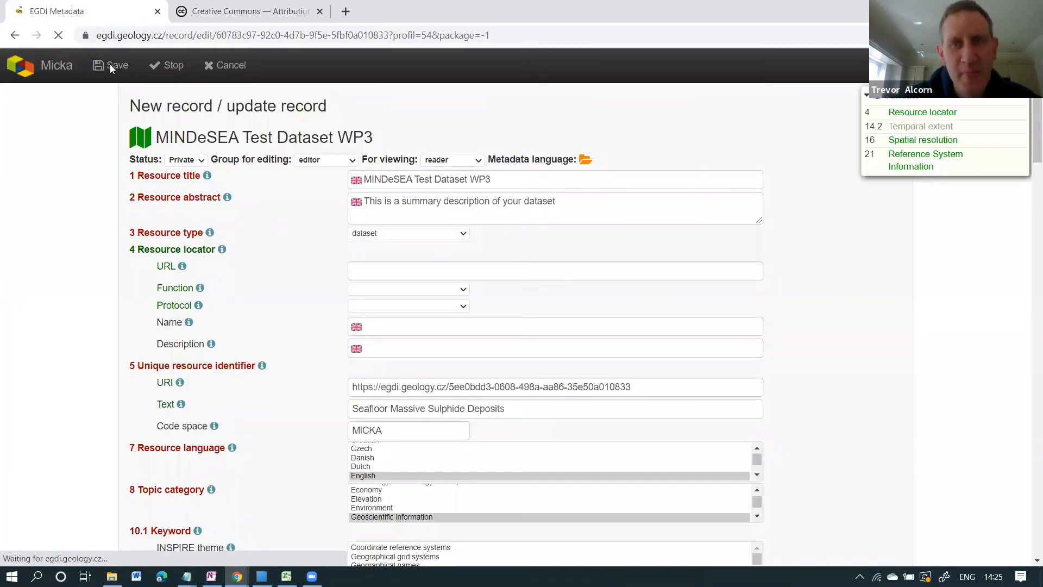
click(168, 67)
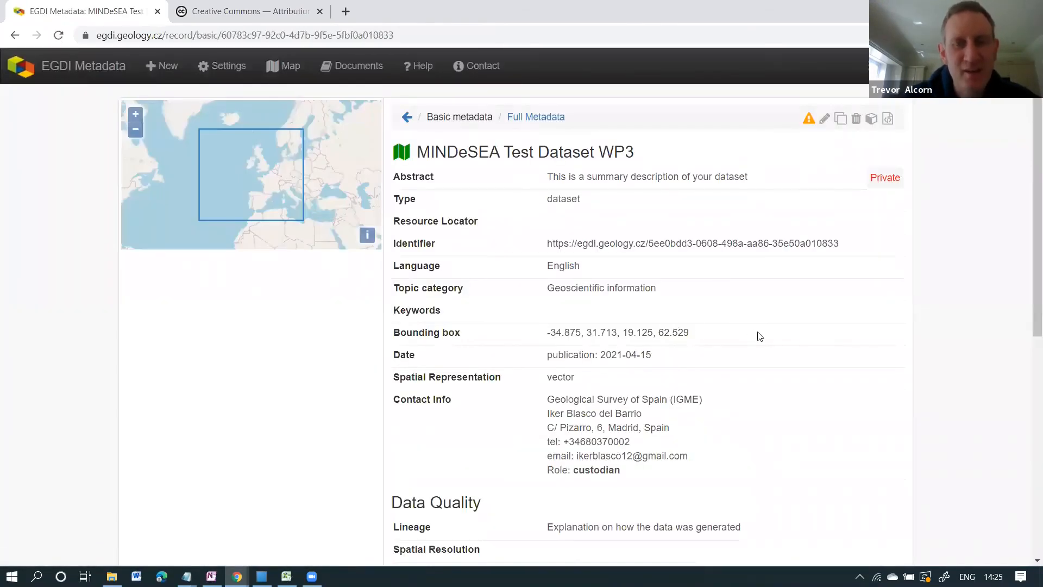
scroll(758, 334, down, 3)
scroll(759, 336, down, 3)
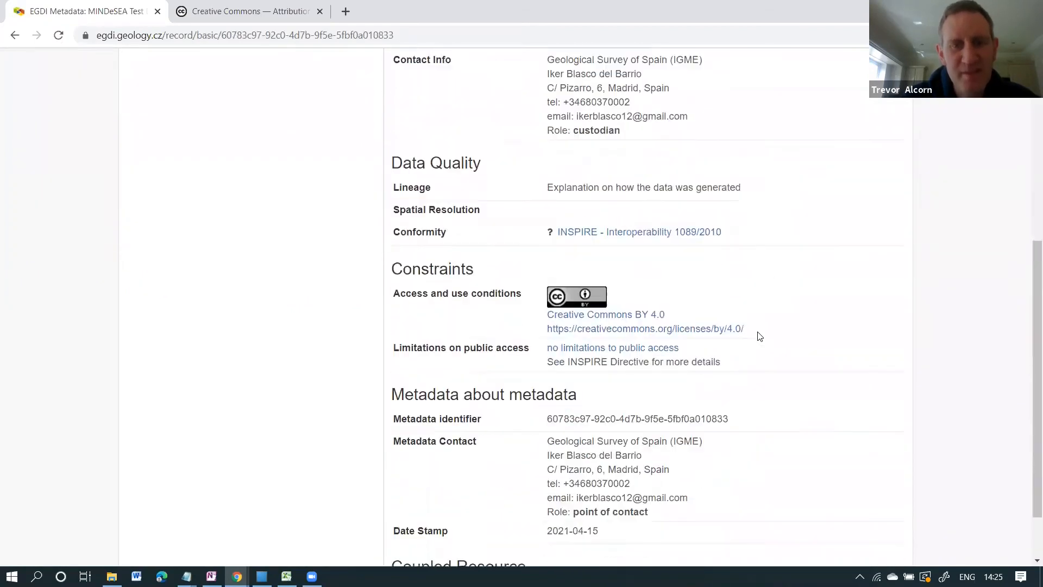
scroll(759, 336, up, 5)
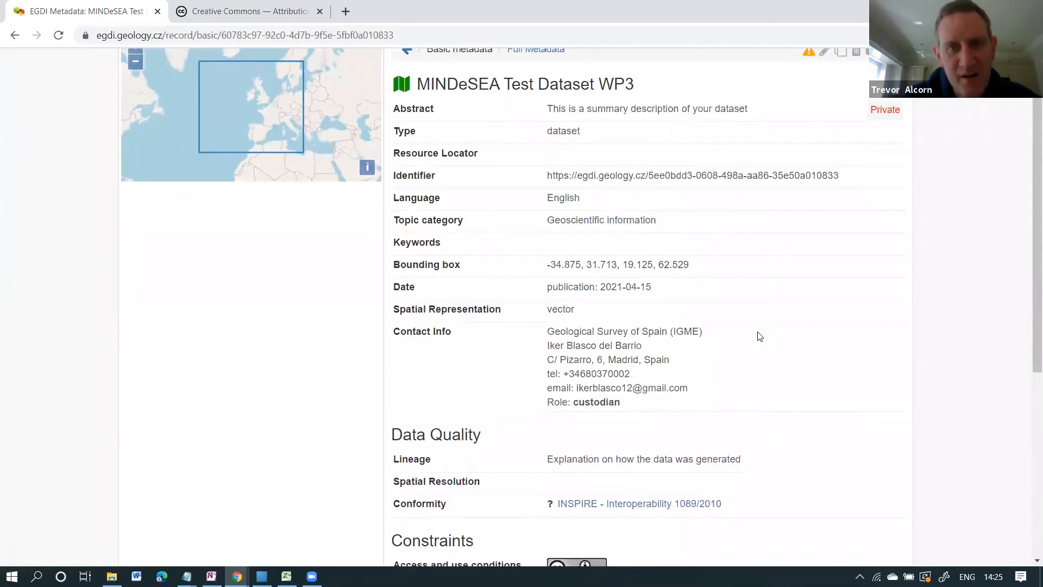